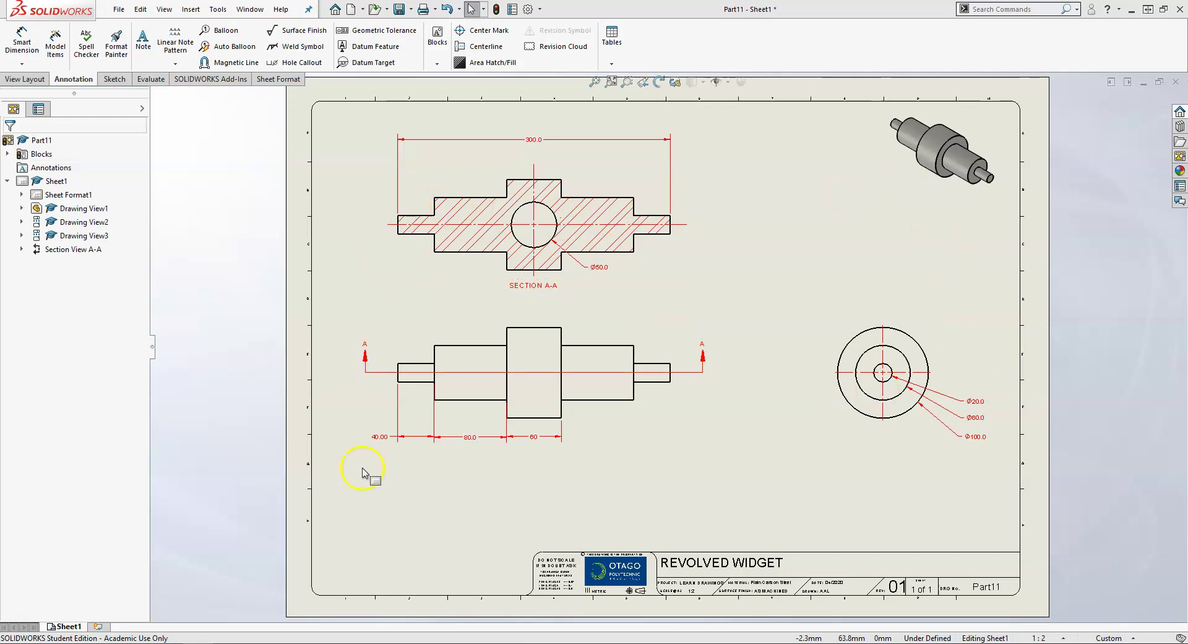
Start a general table with 4 columns, 4 rows and a 0.25mm outer border.
left_click(192, 9)
mouse_move(265, 82)
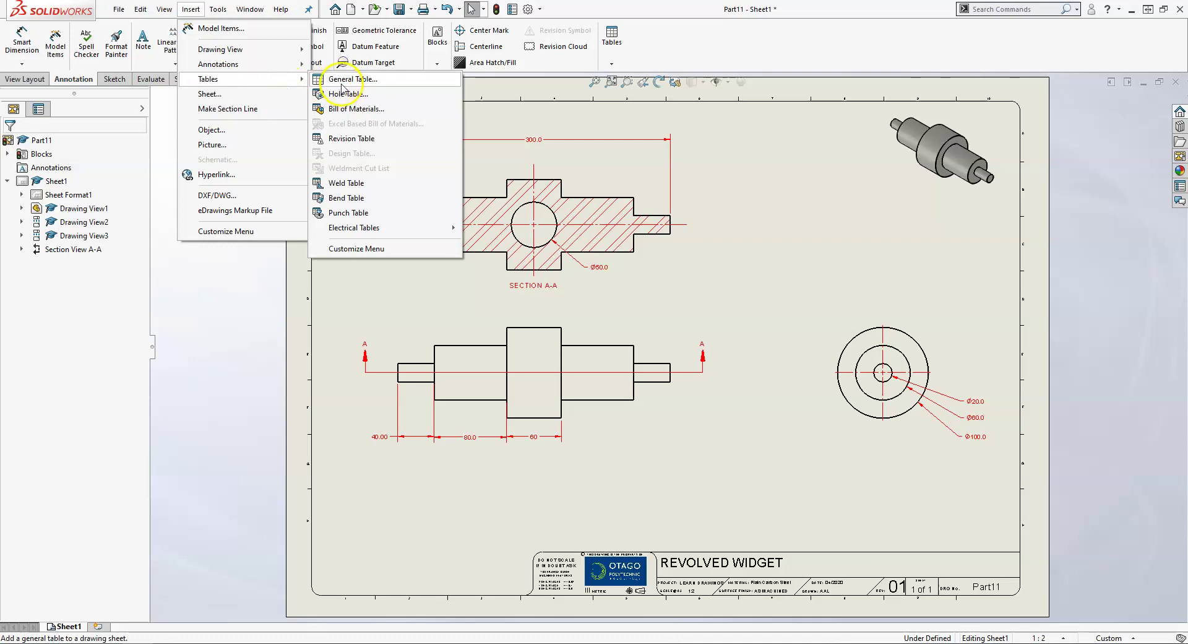
left_click(364, 80)
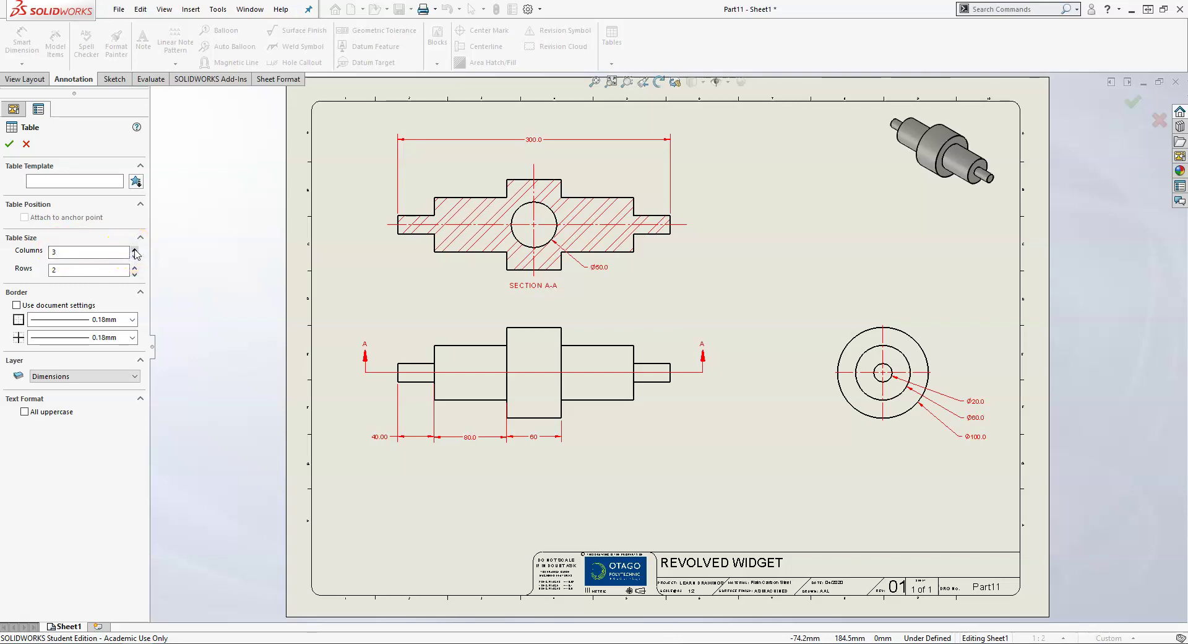
left_click(135, 267)
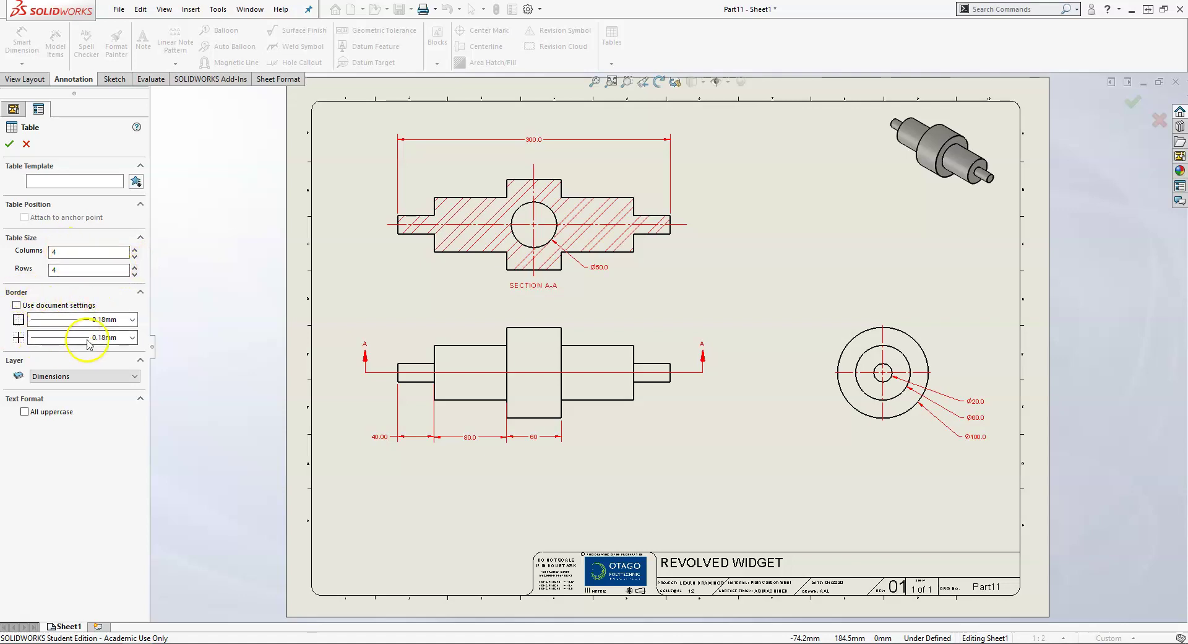
left_click(64, 322)
left_click(85, 352)
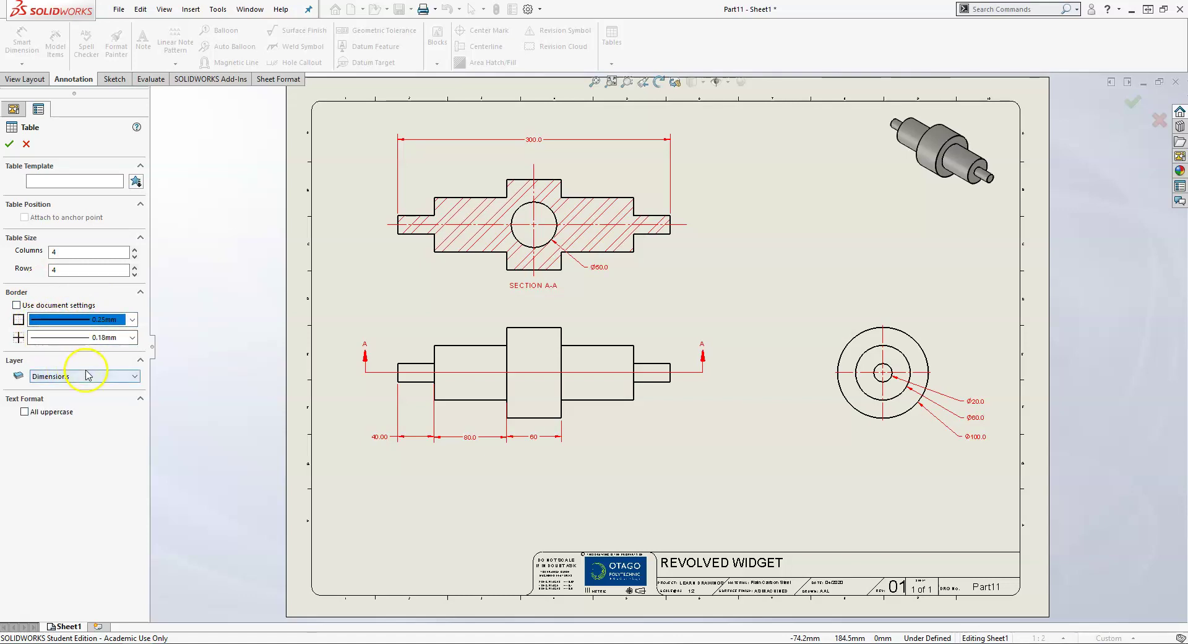
Place the table above the title block and head cell A1 LENGTH.
left_click(9, 143)
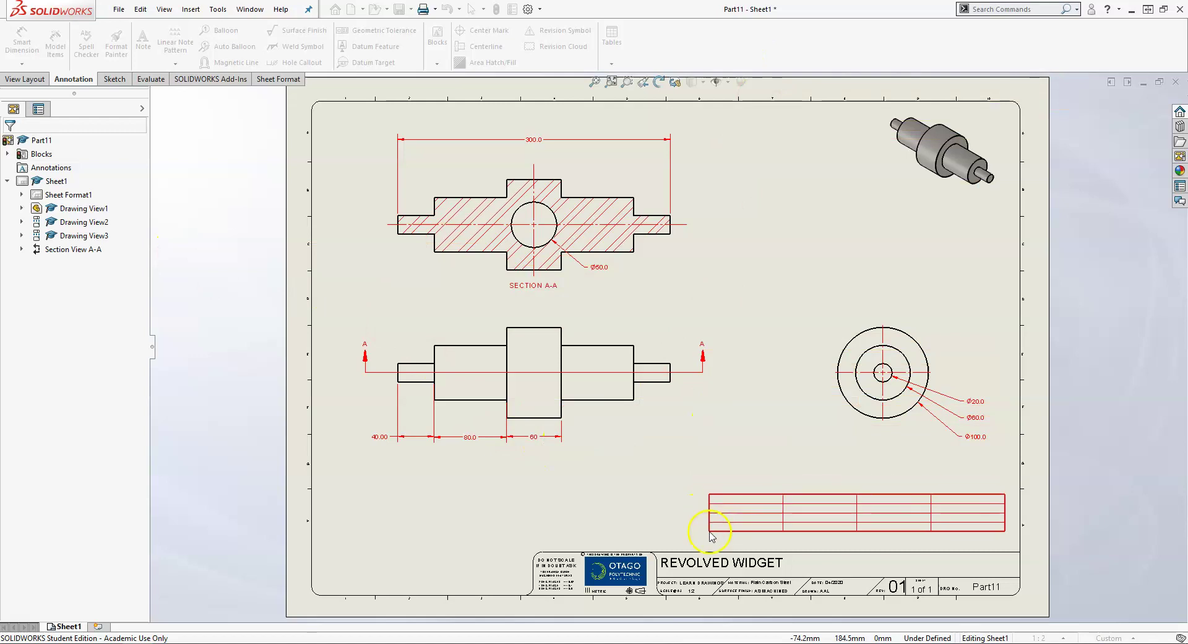
left_click(721, 546)
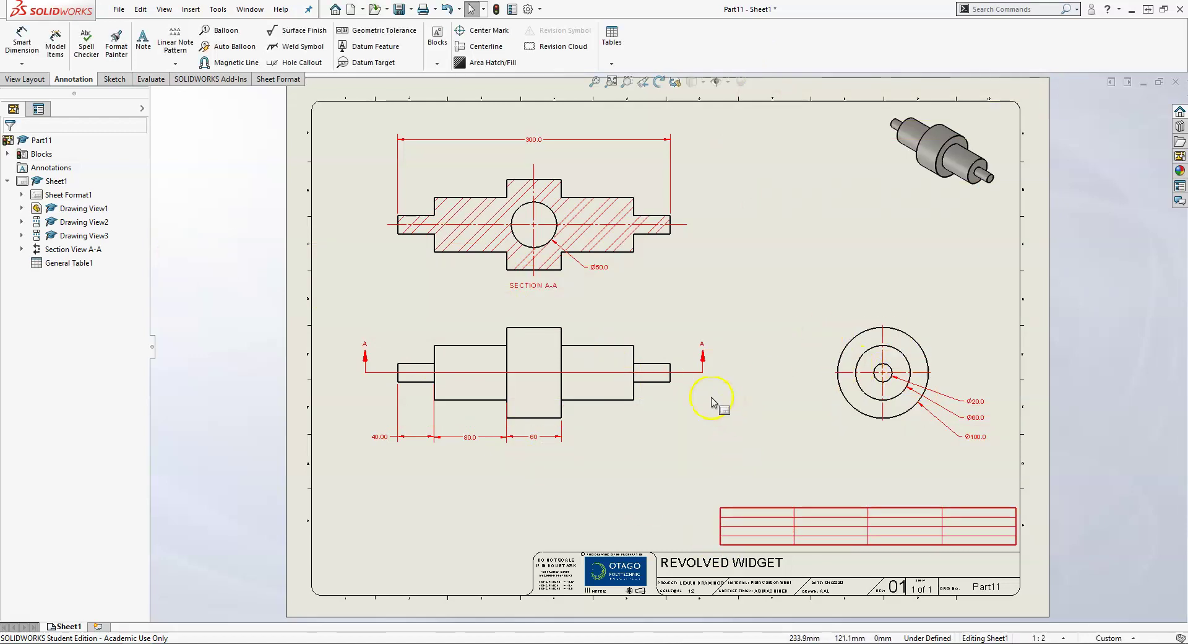
left_click(743, 516)
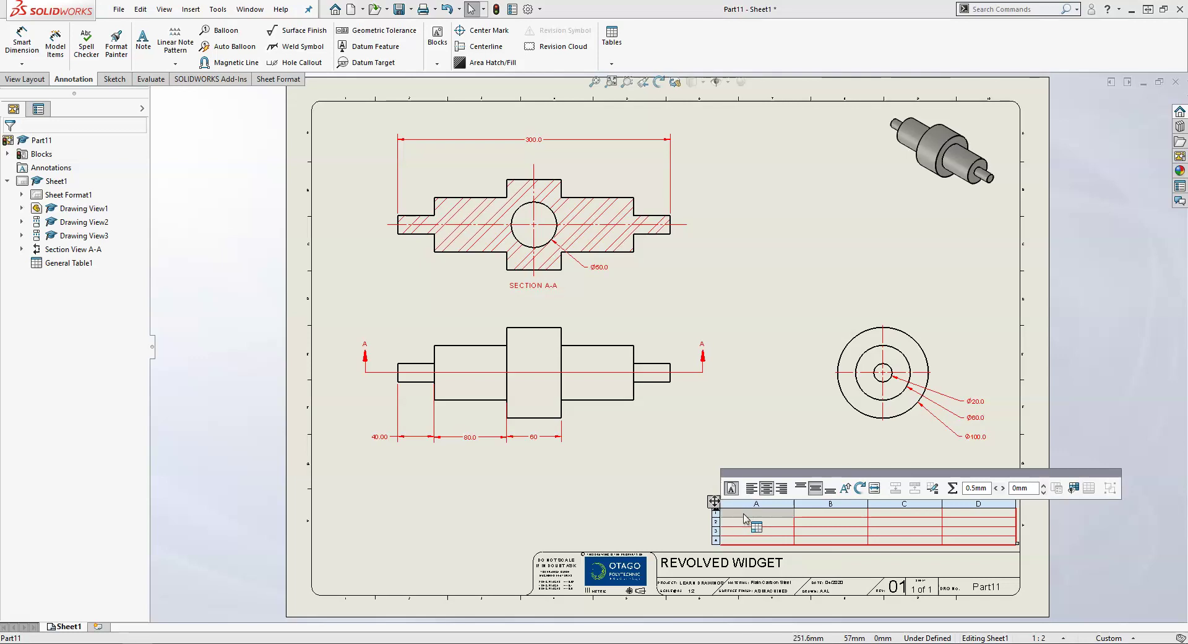
left_click(859, 564)
type("Len")
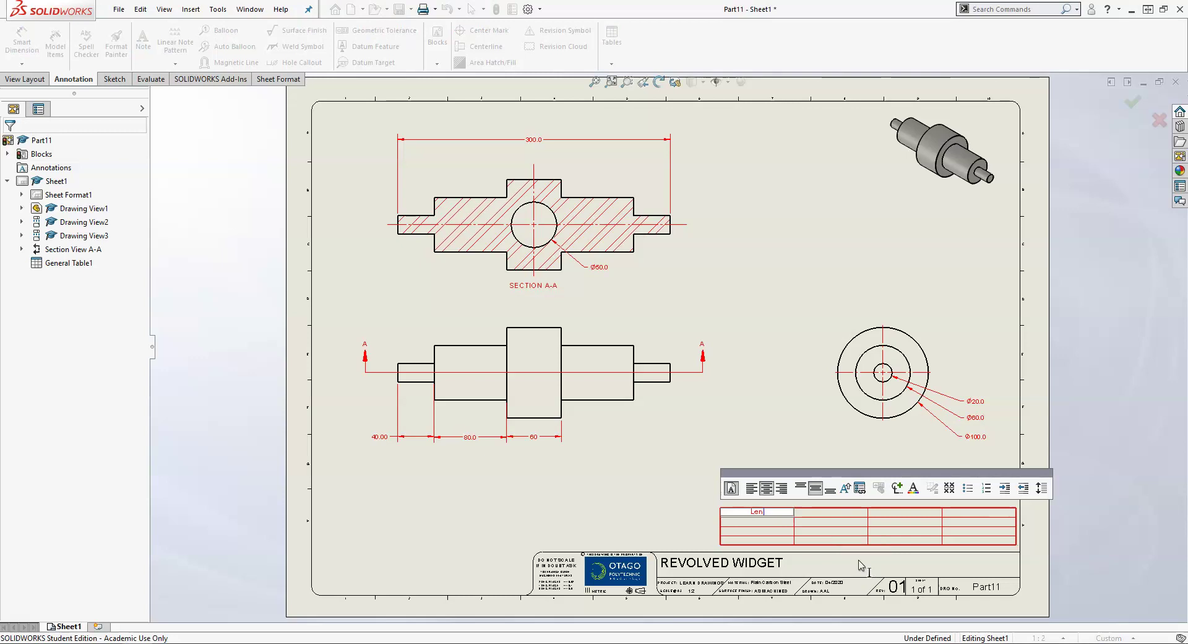
type("gth")
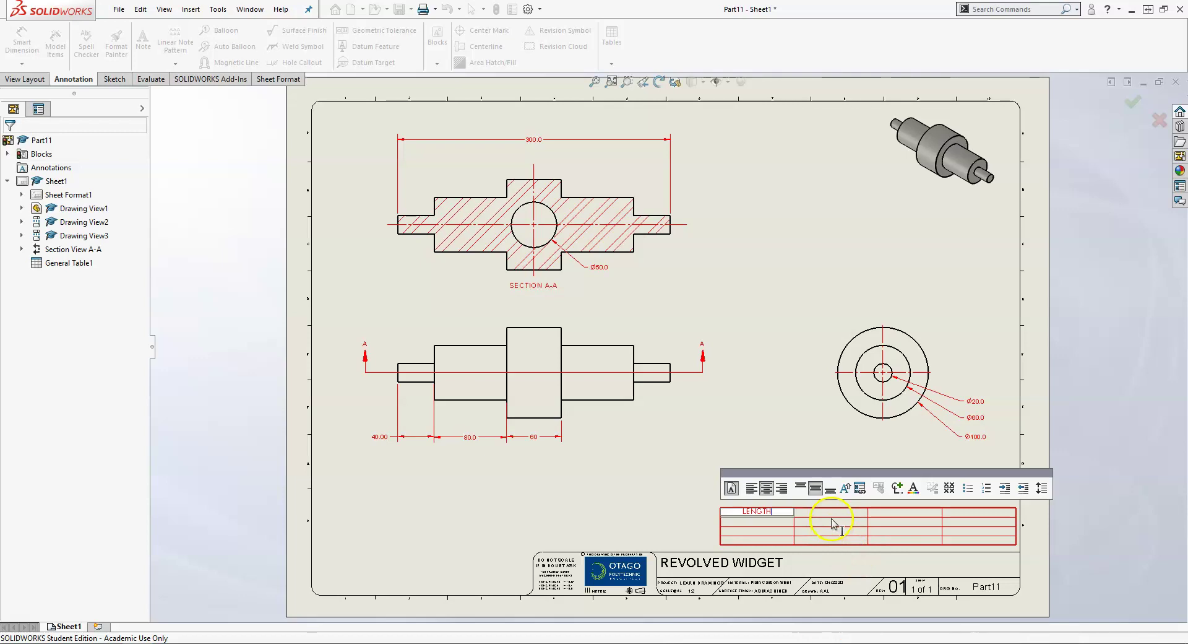
left_click(833, 515)
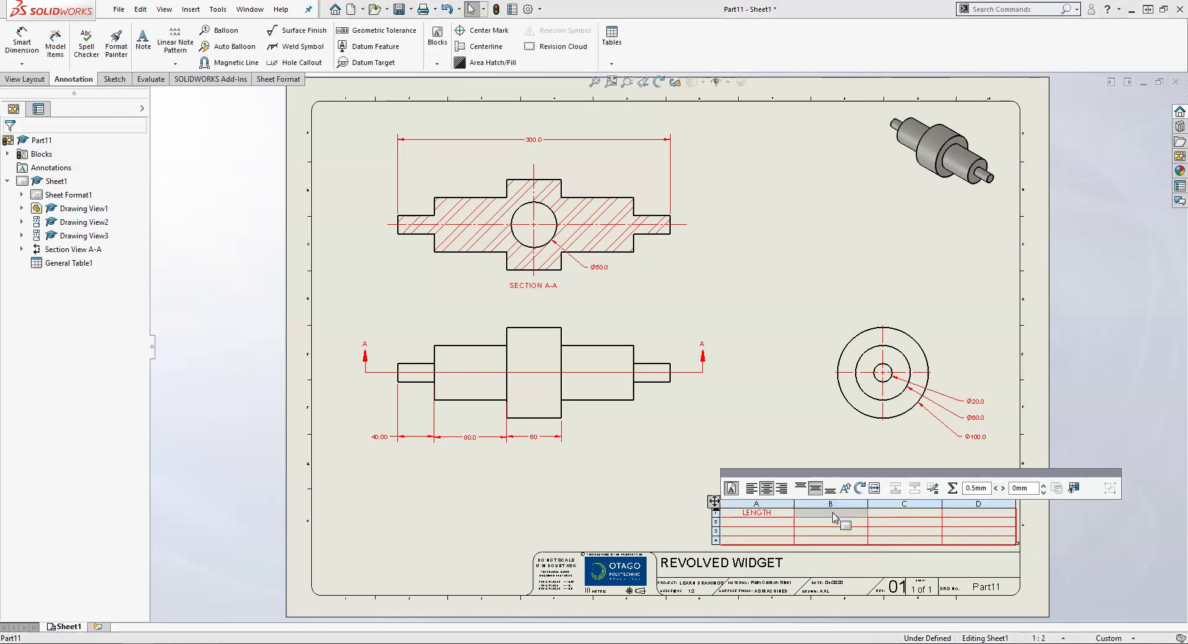
Head cells B1 and C1 SMALL DIAMETER and LARGE DIAMETER.
left_click(835, 516)
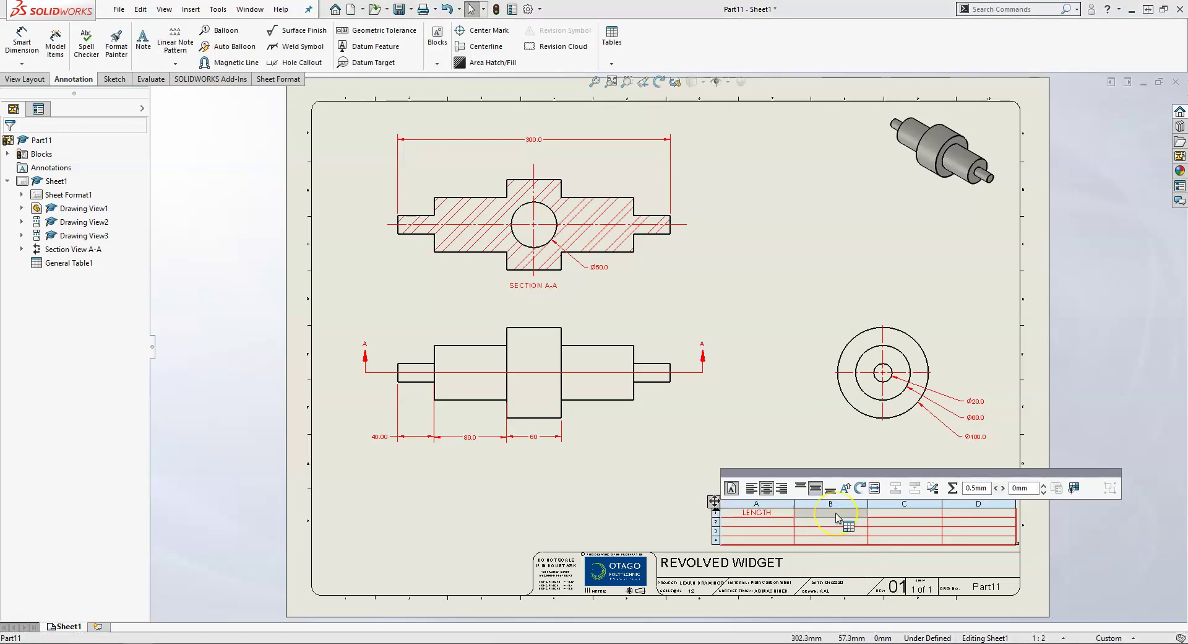
double_click(836, 516)
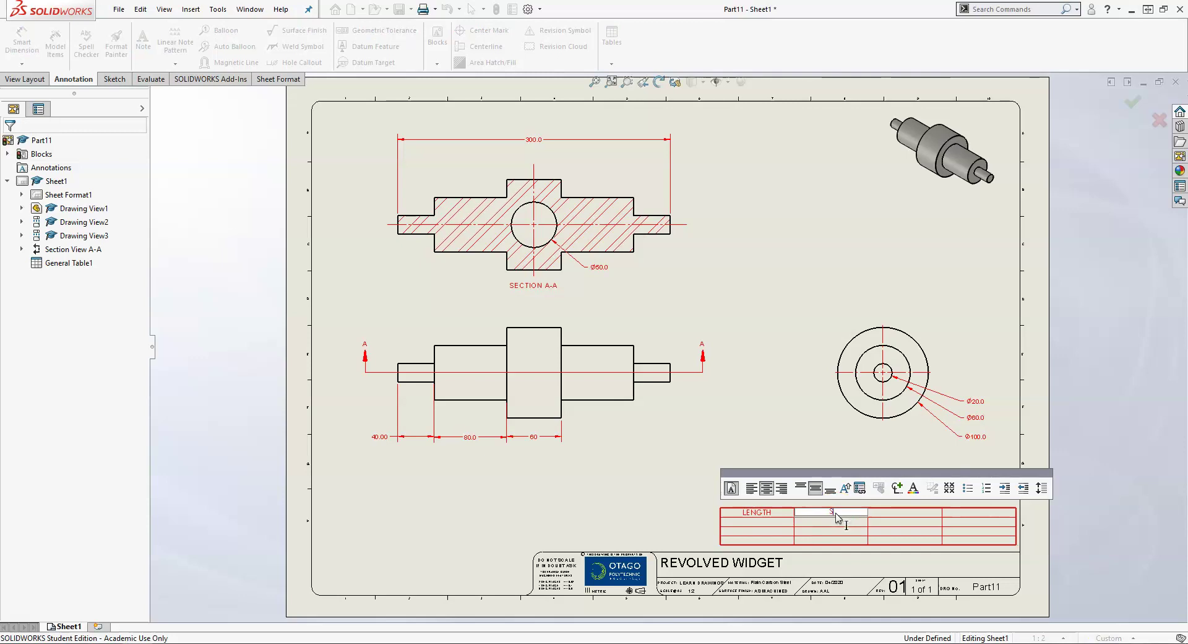
type("SMALL DIAMETER")
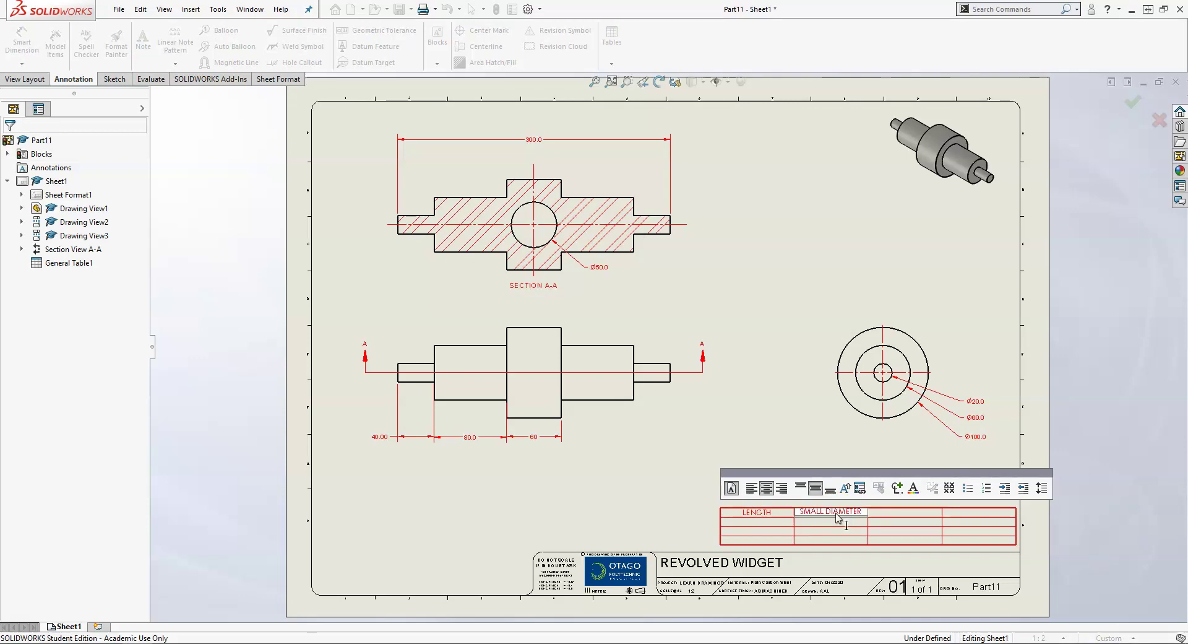
left_click(915, 514)
left_click(922, 508)
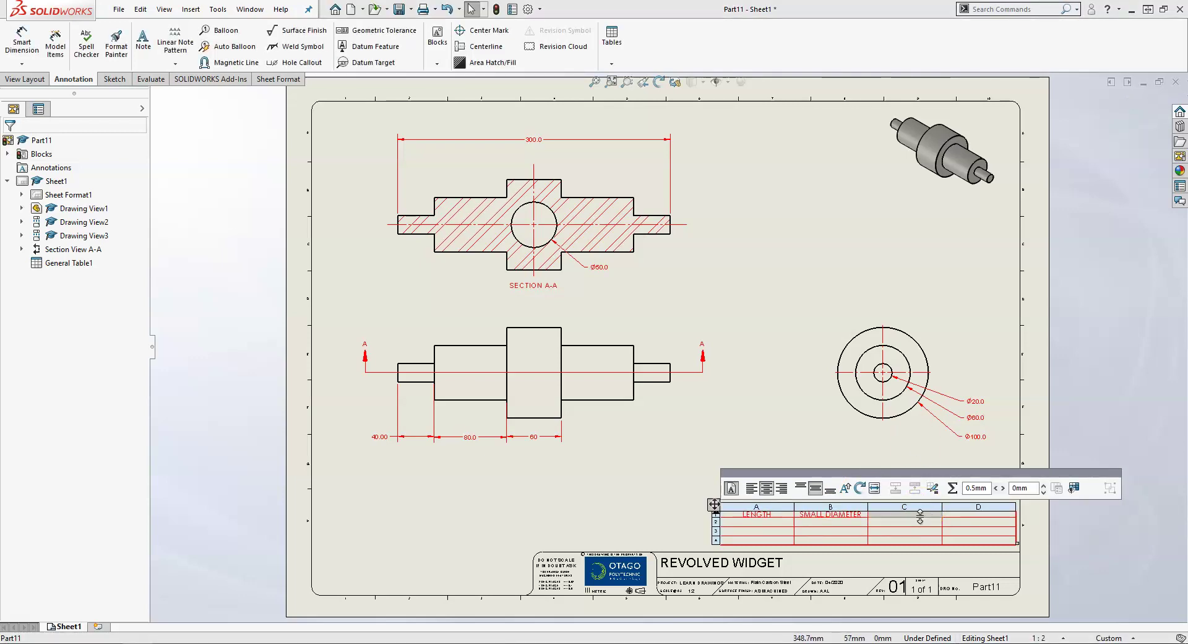
left_click(927, 518)
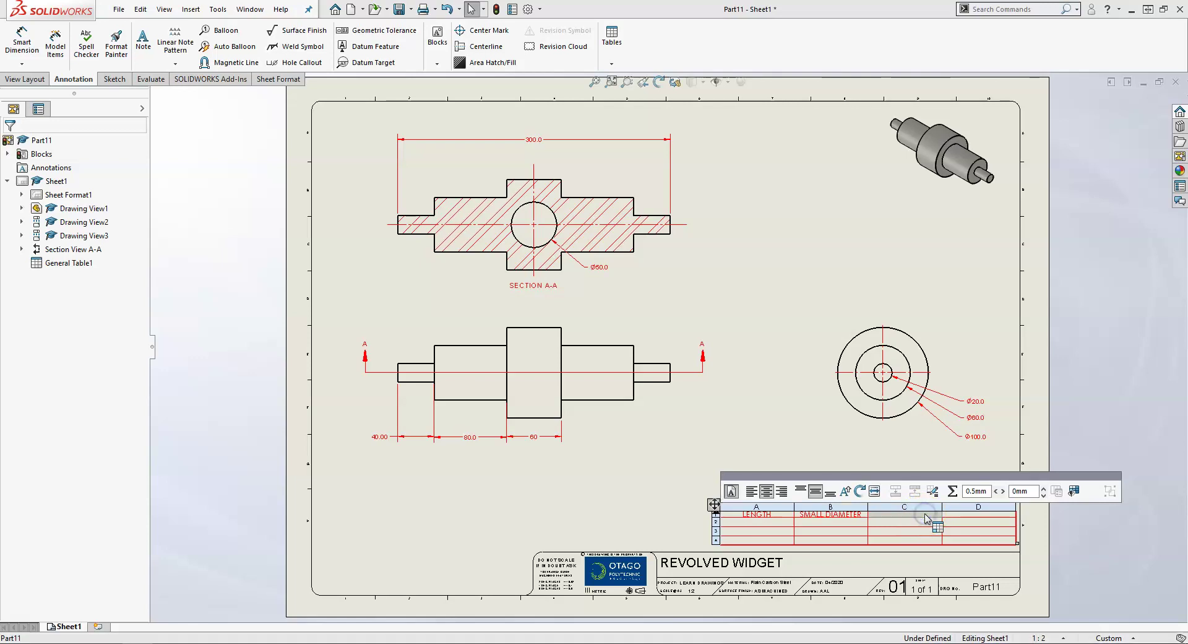
type("LAR")
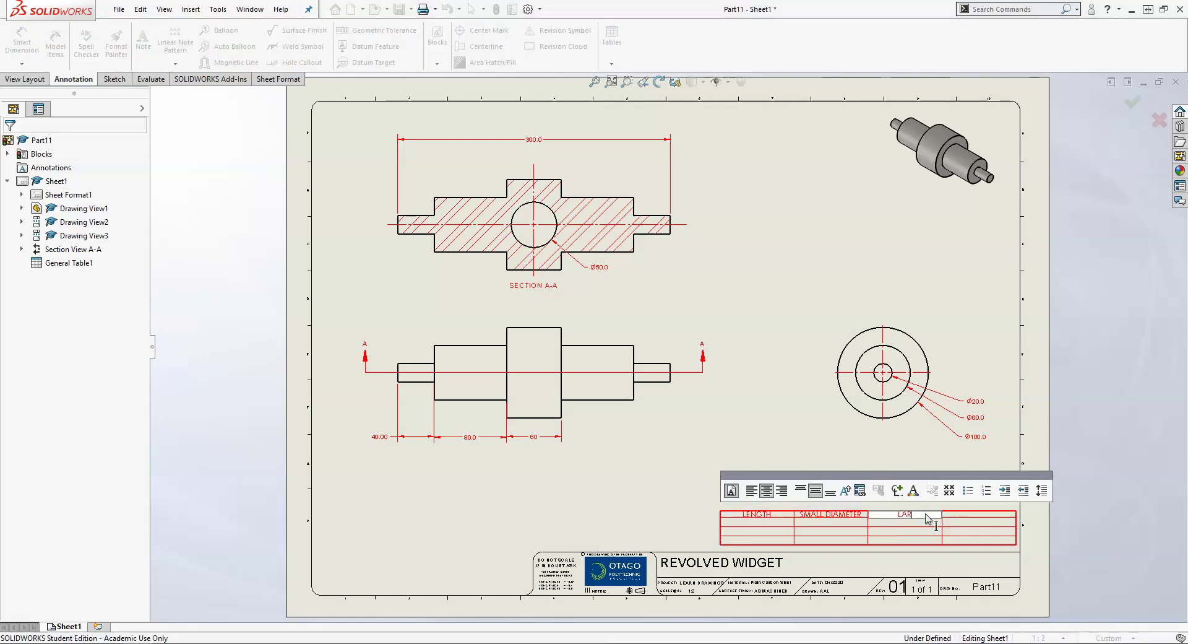
type("GE DIAMETER")
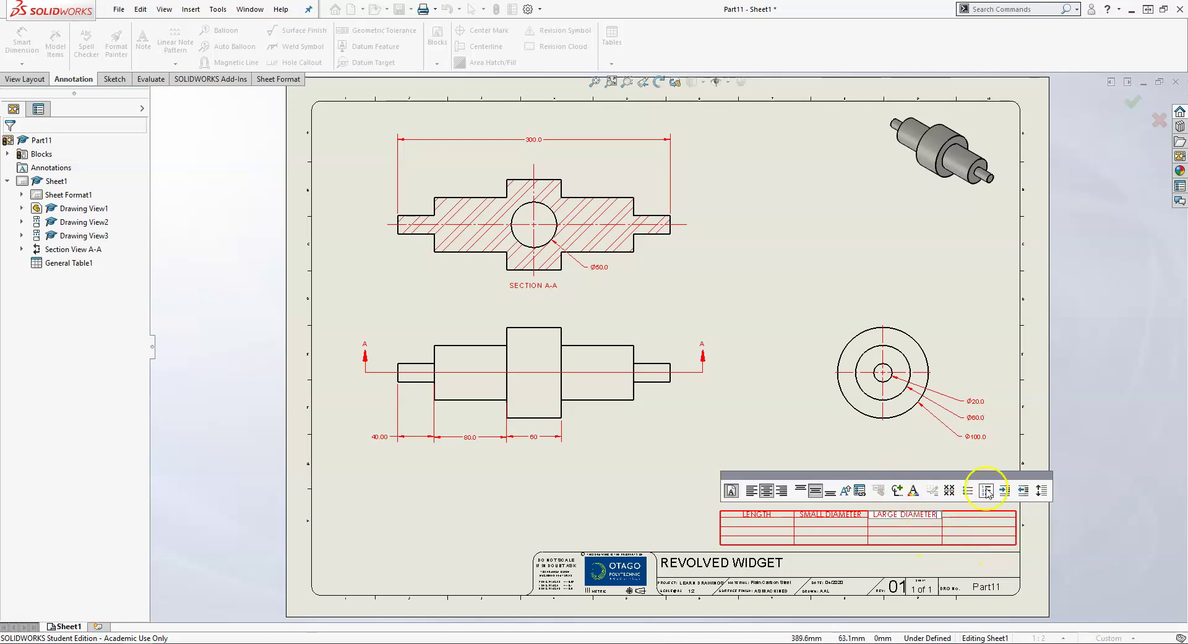
left_click(965, 541)
left_click(771, 453)
left_click(972, 508)
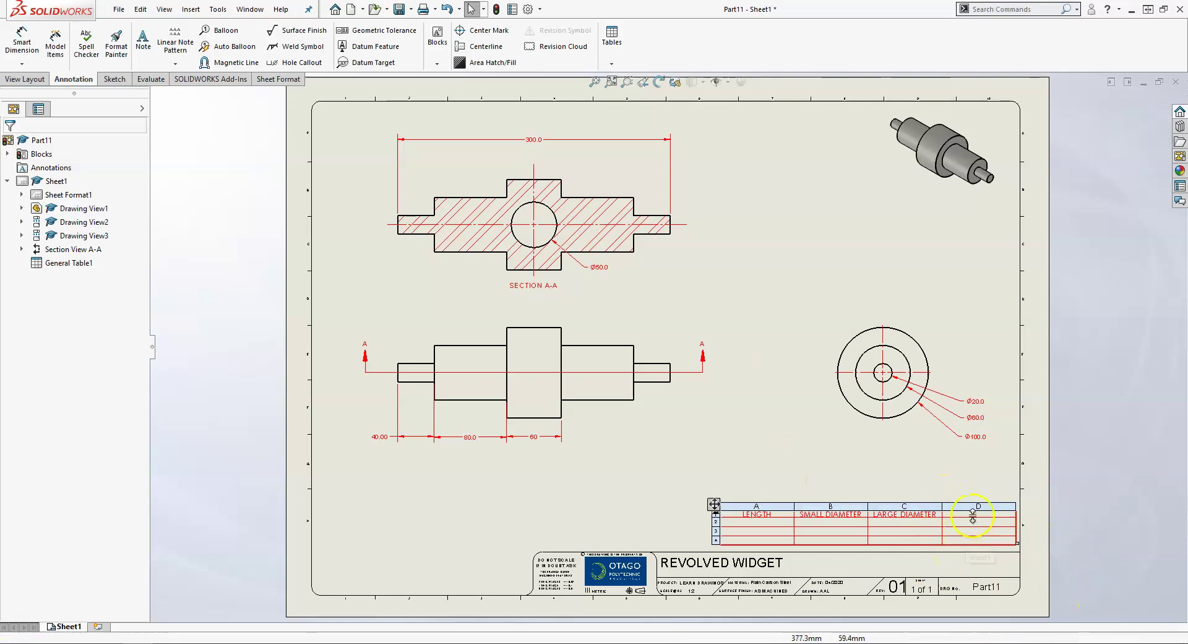
Delete the empty column D from the table.
left_click(972, 506)
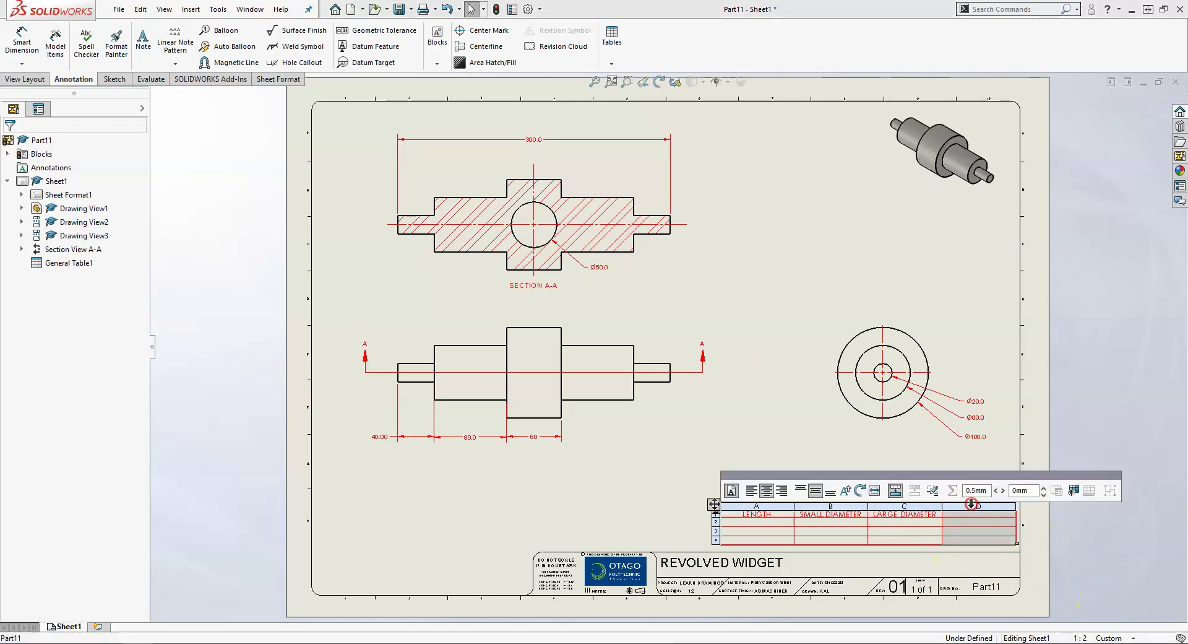
right_click(973, 506)
mouse_move(1015, 283)
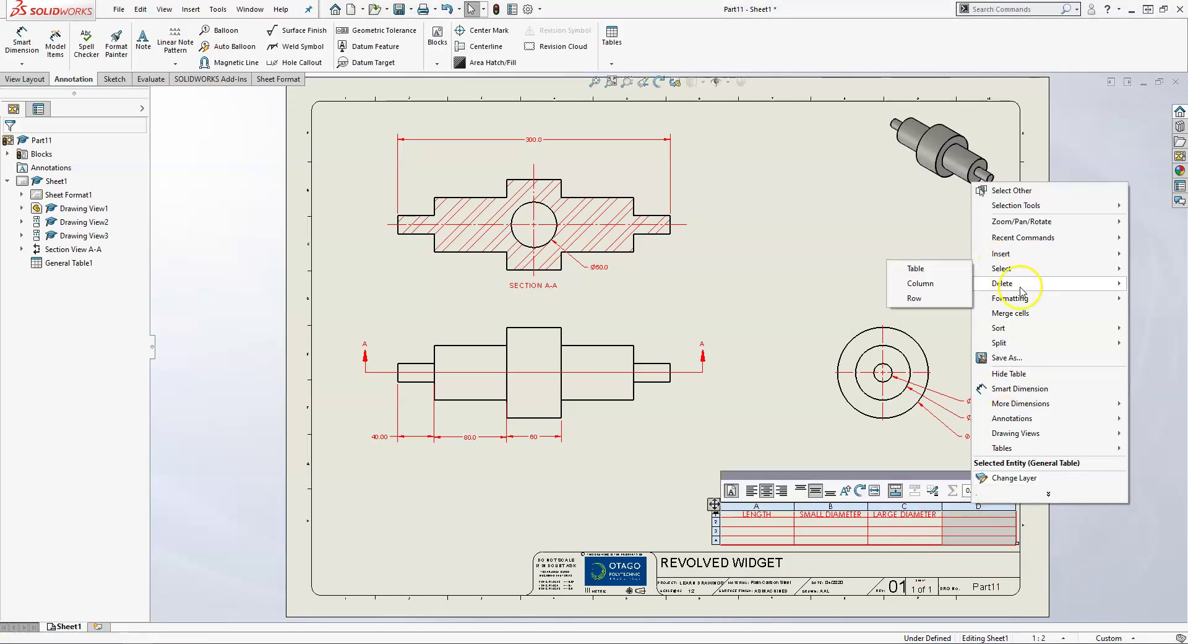
left_click(960, 298)
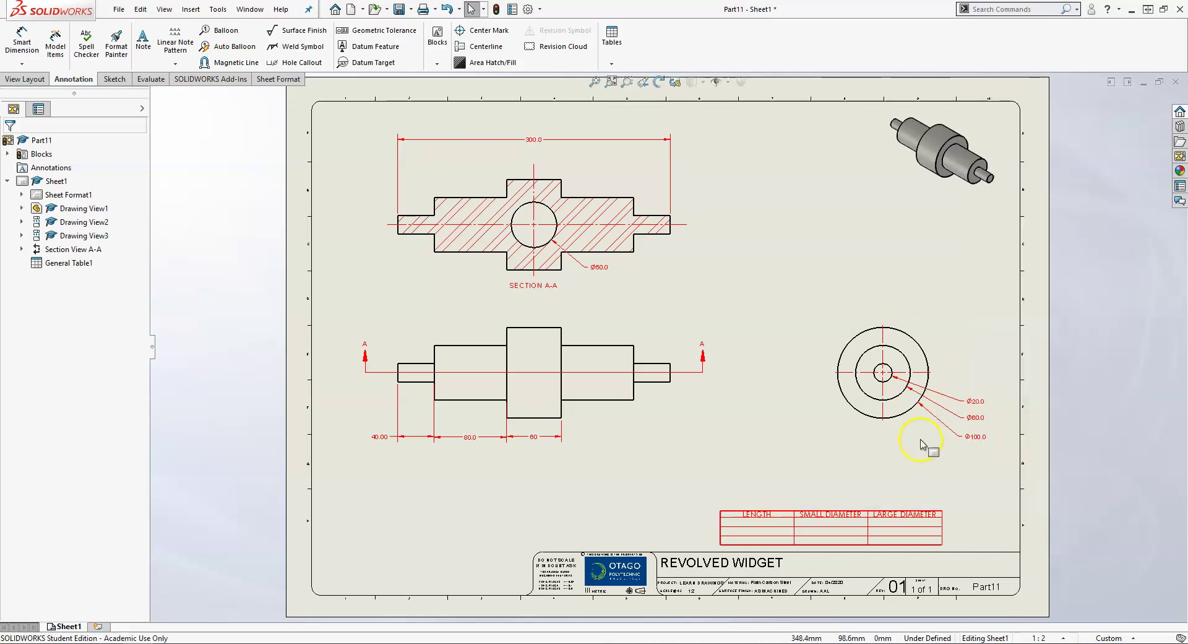
Shift the three-column table right against the sheet border.
left_click_drag(715, 503, 783, 504)
left_click(777, 498)
scroll(796, 409, "down", 1)
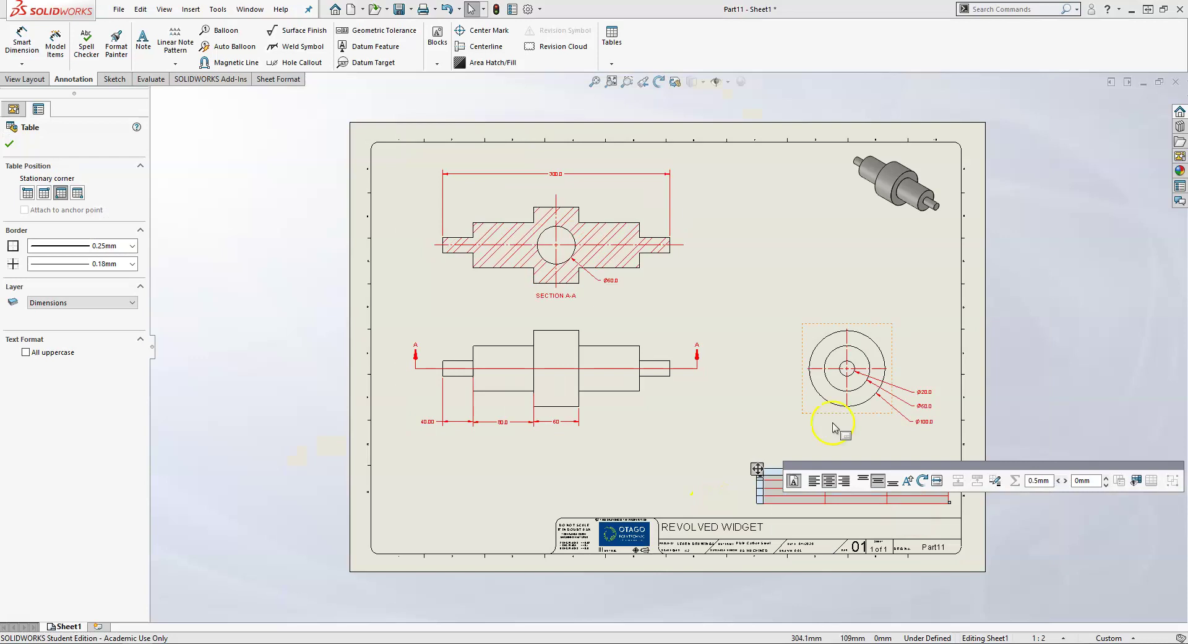
left_click(712, 436)
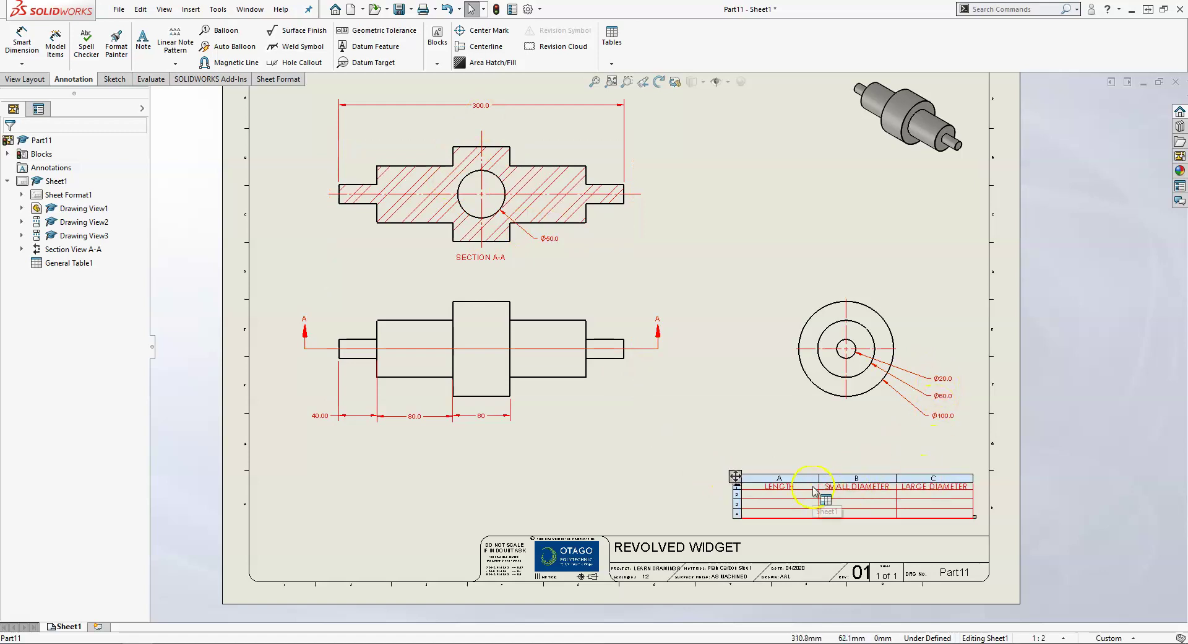
Enter L, SD and LD in cells A2, B2 and C2.
double_click(794, 497)
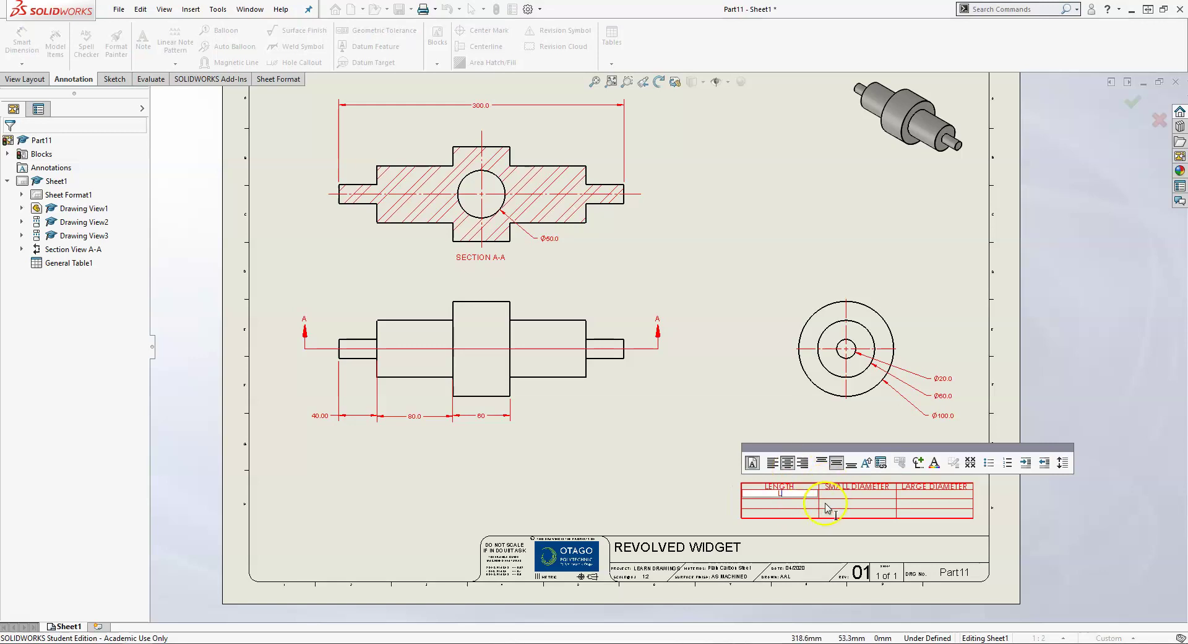
left_click(849, 499)
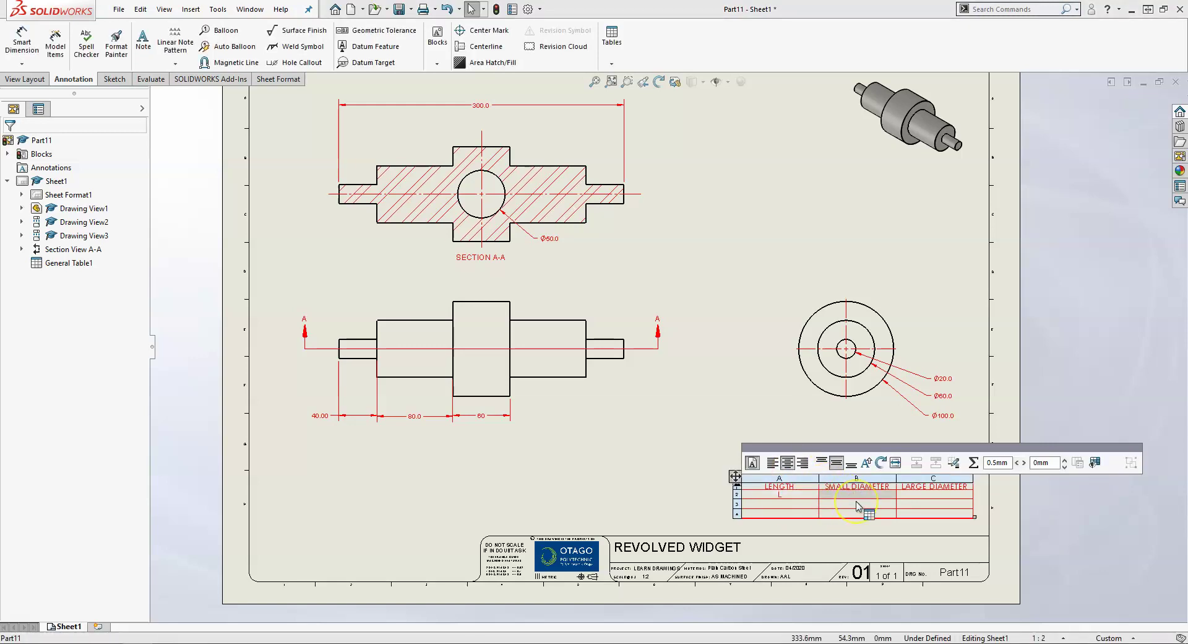
double_click(857, 499)
type("sd")
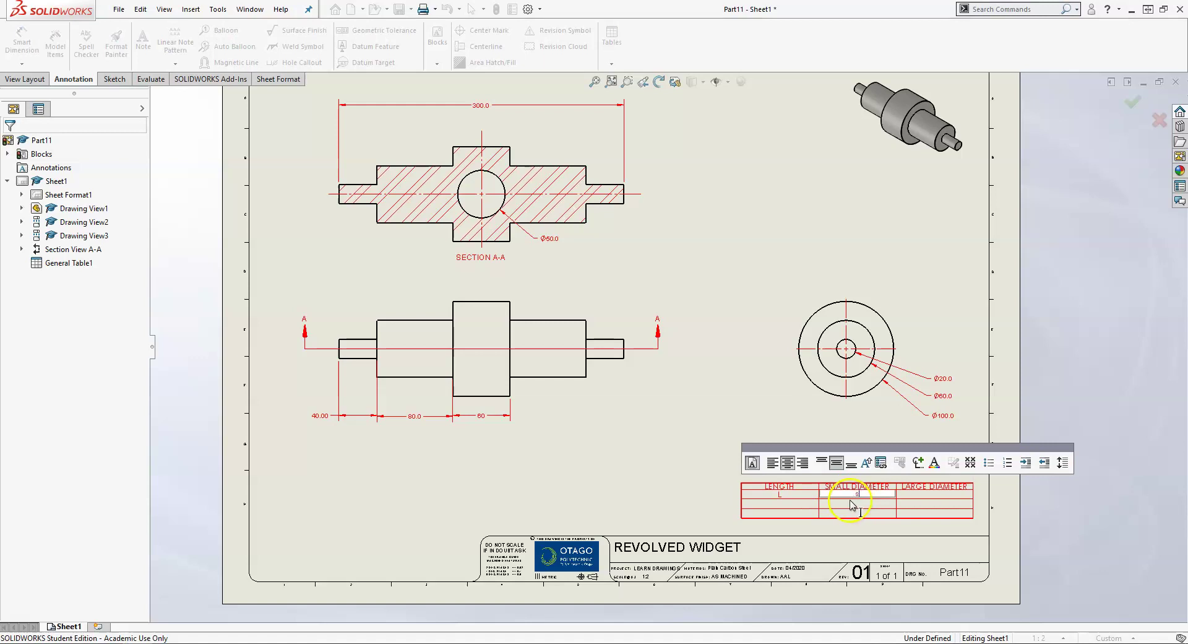
left_click(922, 495)
double_click(938, 500)
type("ld")
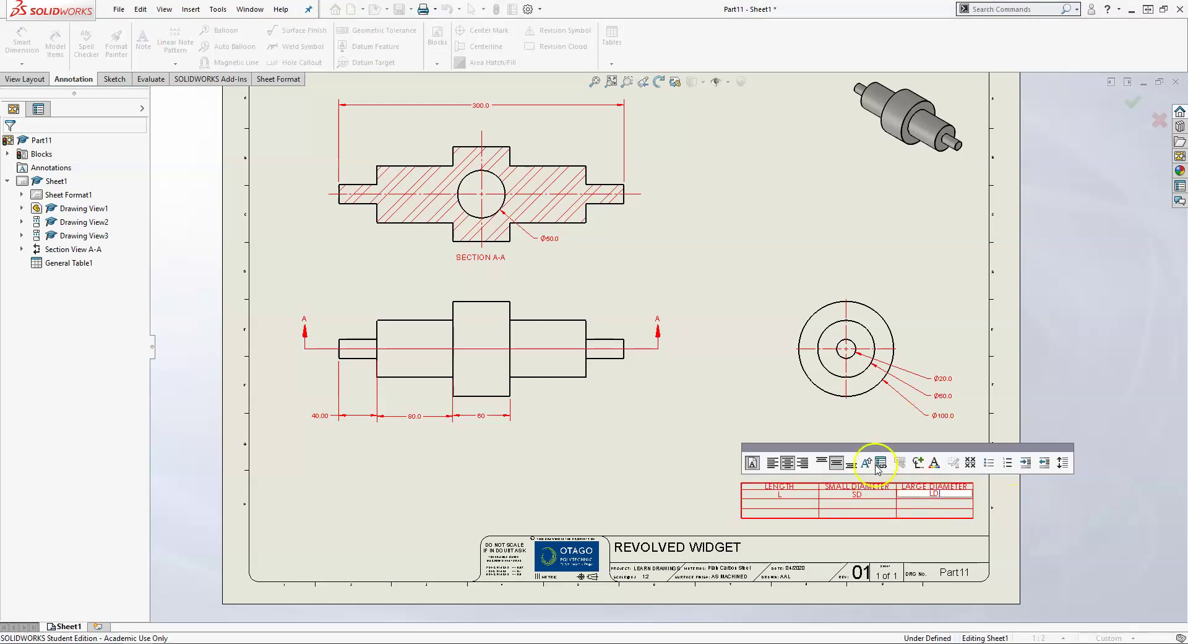
left_click(769, 411)
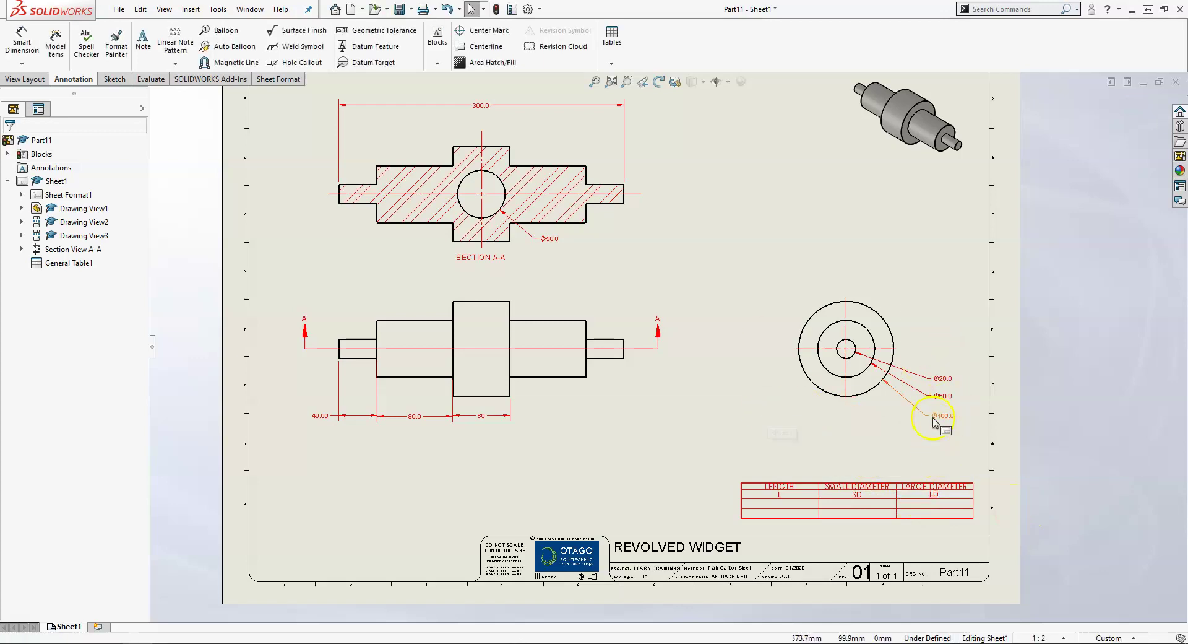
left_click(781, 486)
left_click(921, 351)
left_click(823, 492)
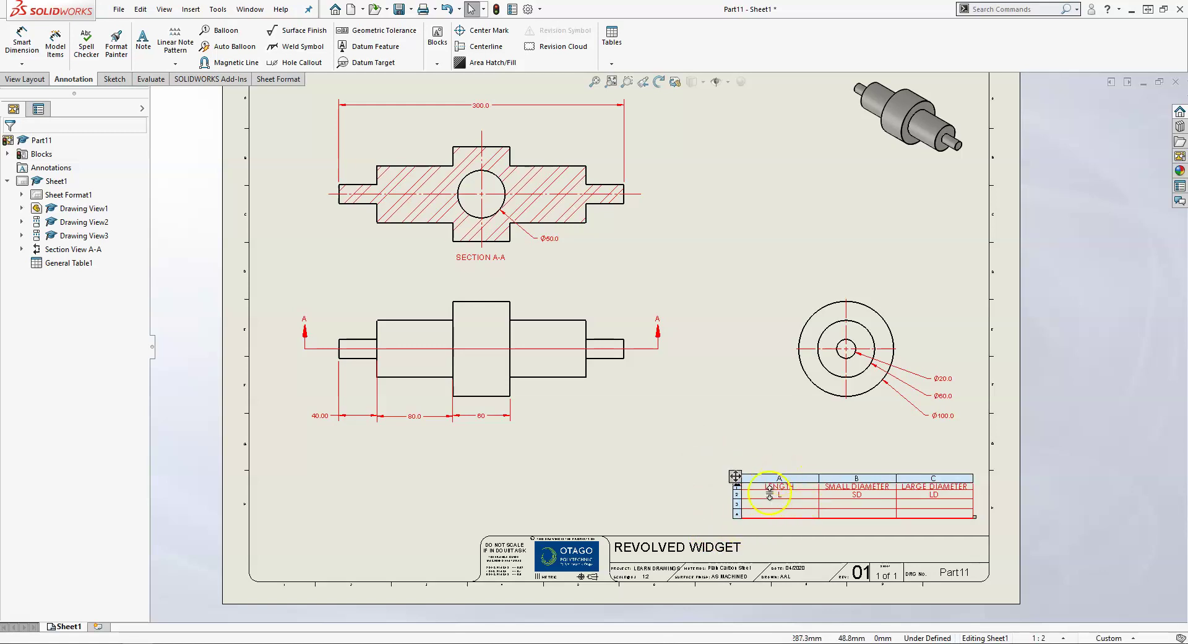
Enter the lengths 300 and 200 in cells A3 and A4.
right_click(790, 477)
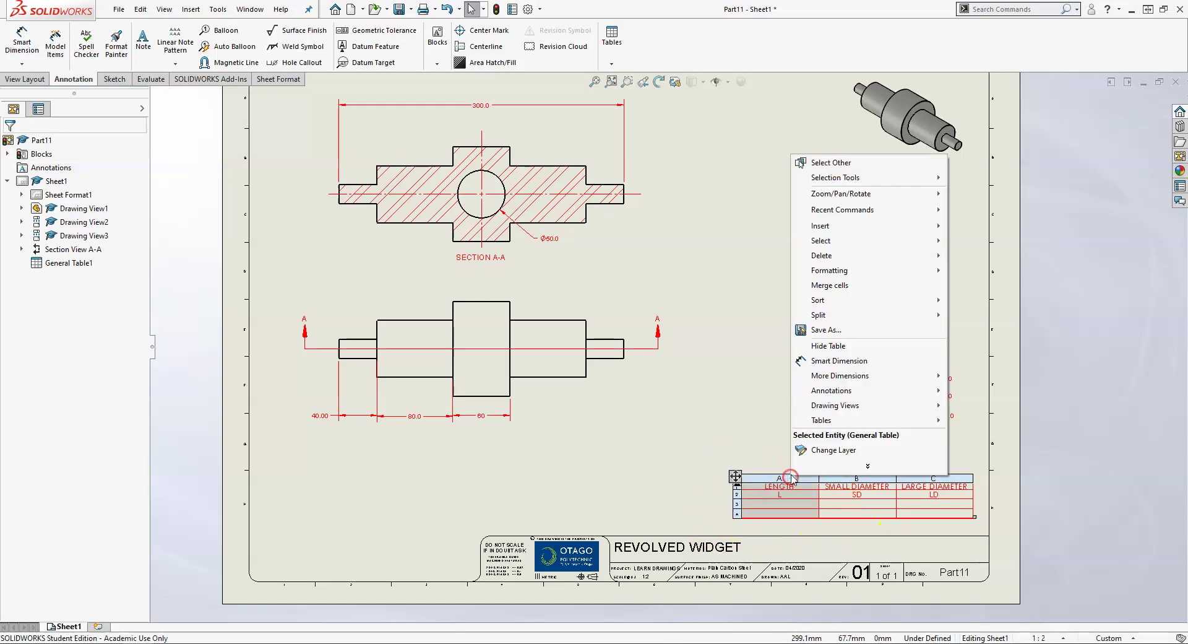
mouse_move(908, 230)
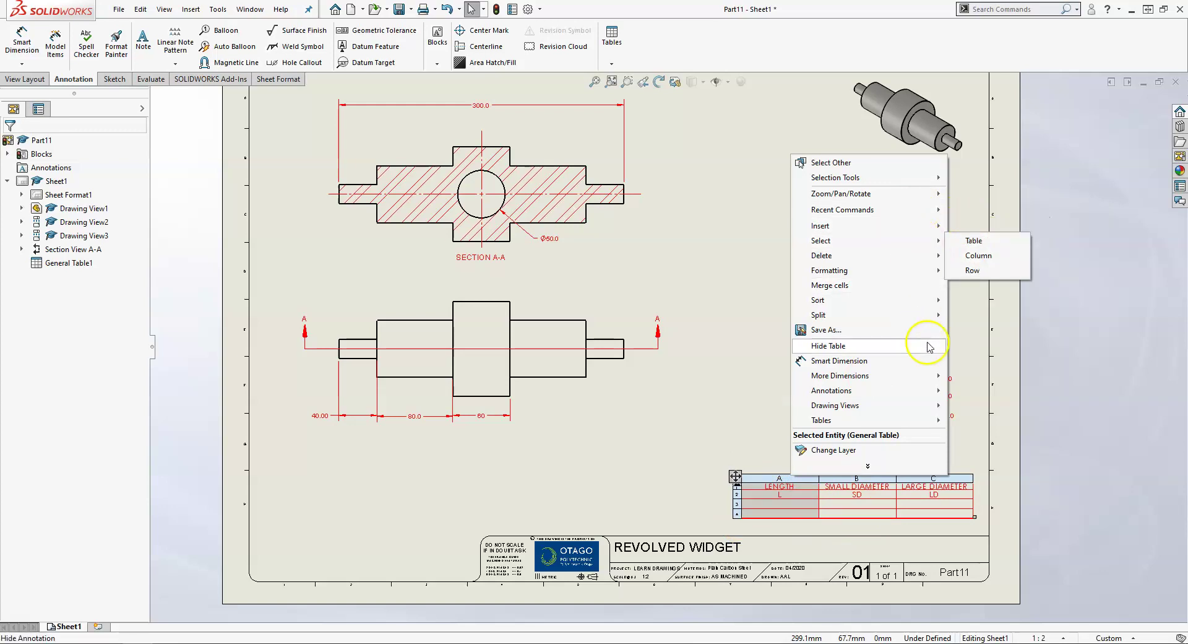
left_click(971, 322)
mouse_move(842, 500)
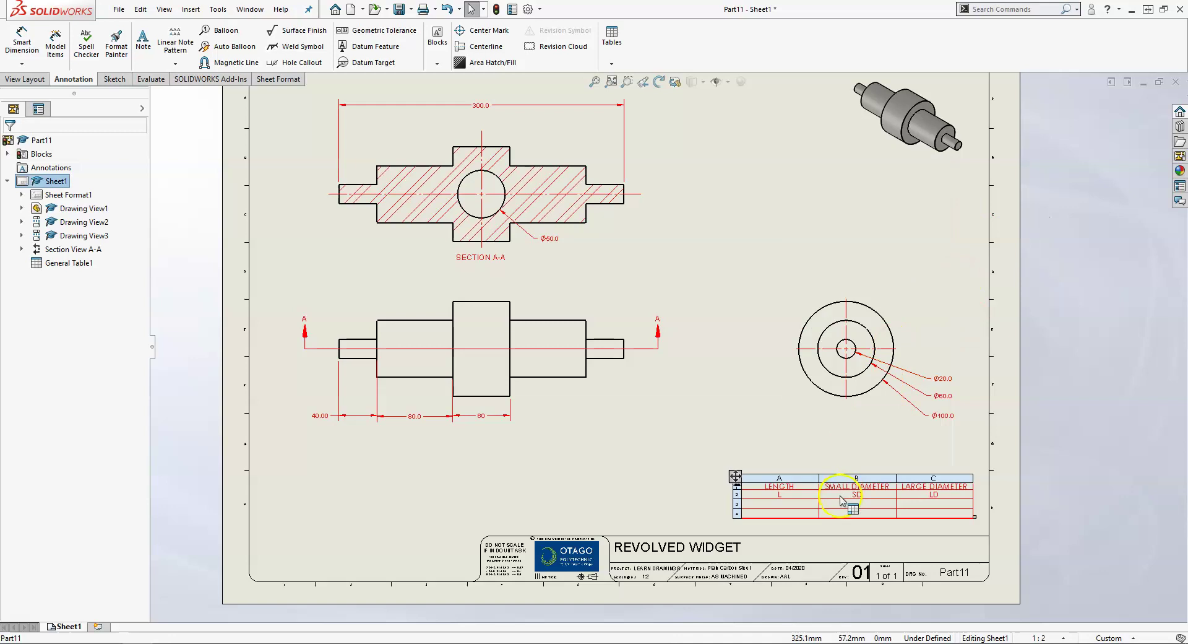
left_click(773, 505)
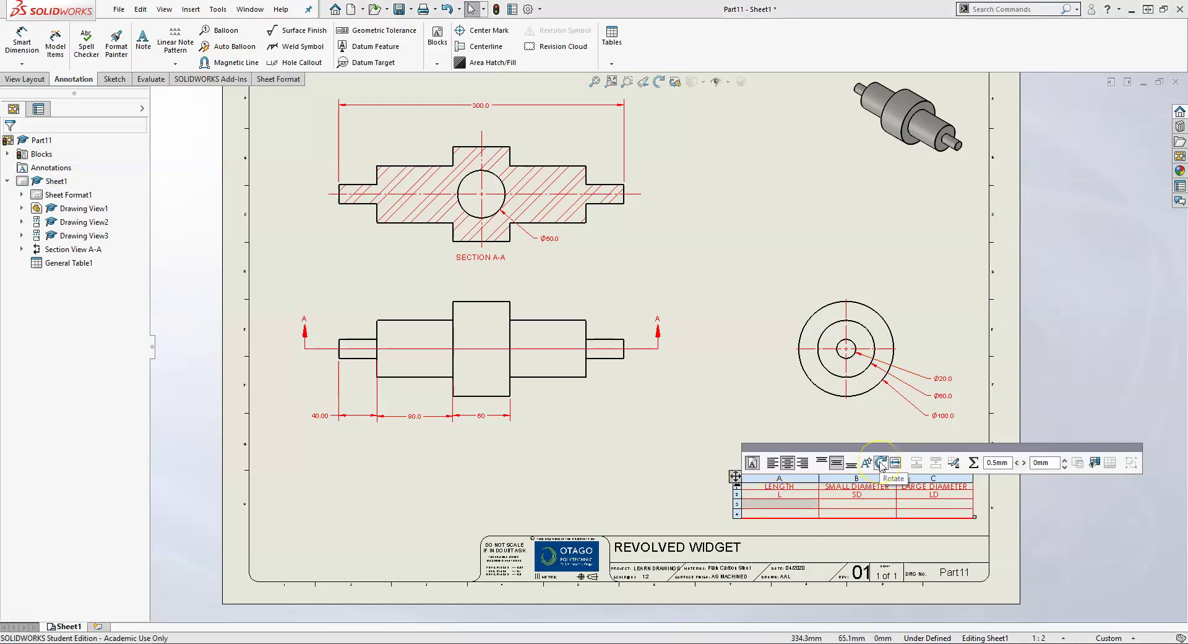
type("300")
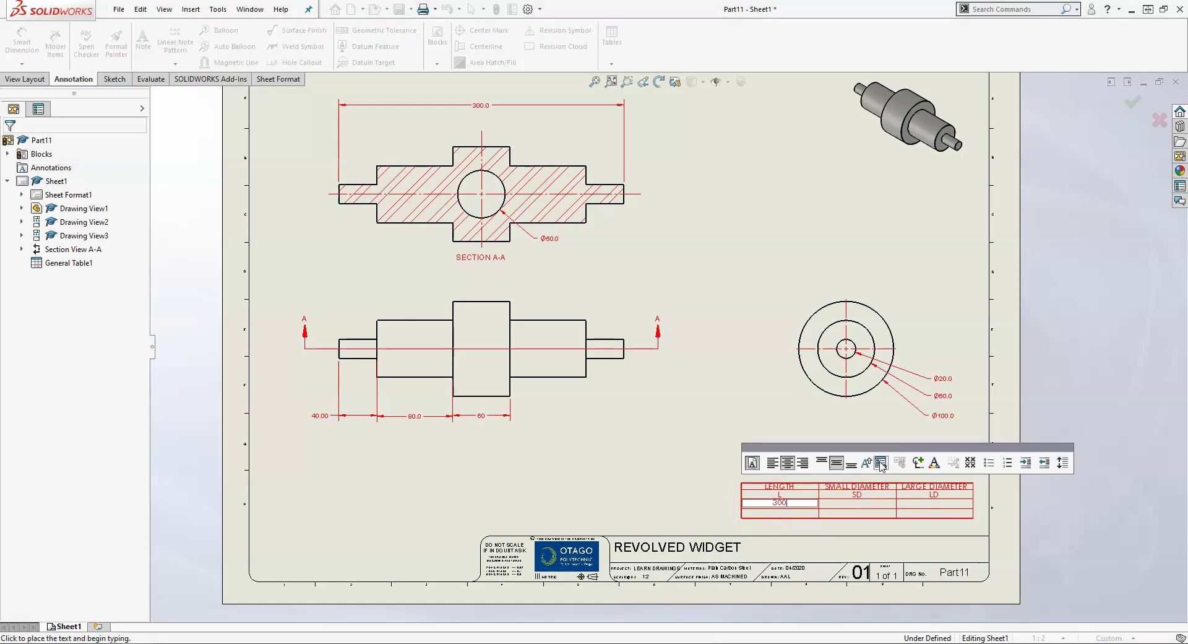
left_click(788, 513)
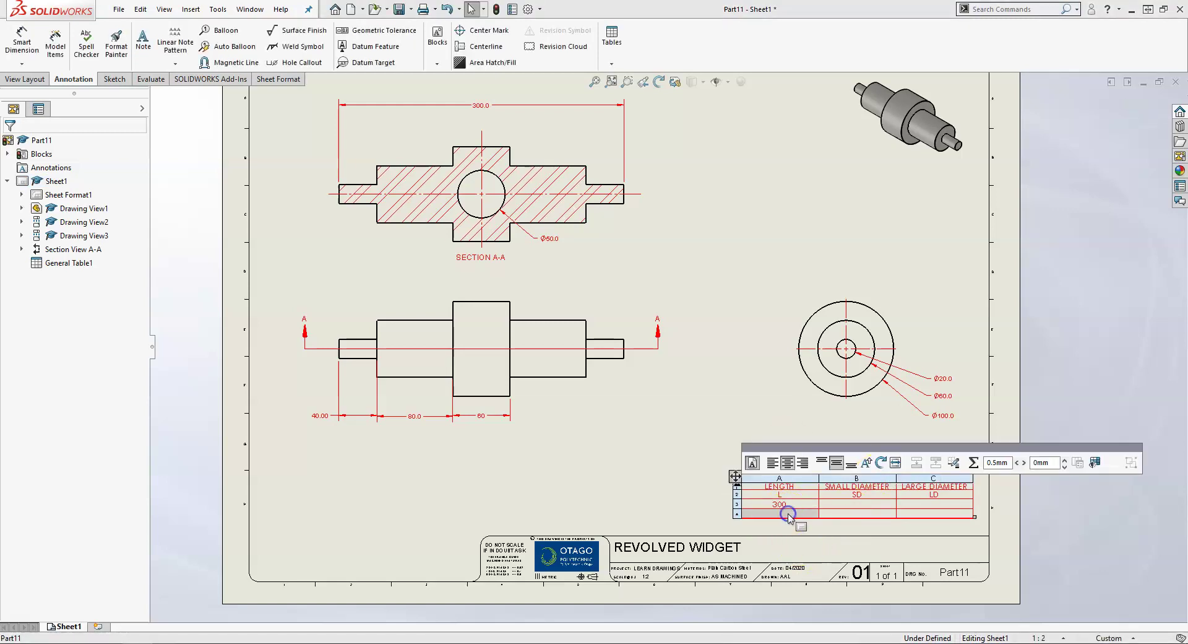
type("200")
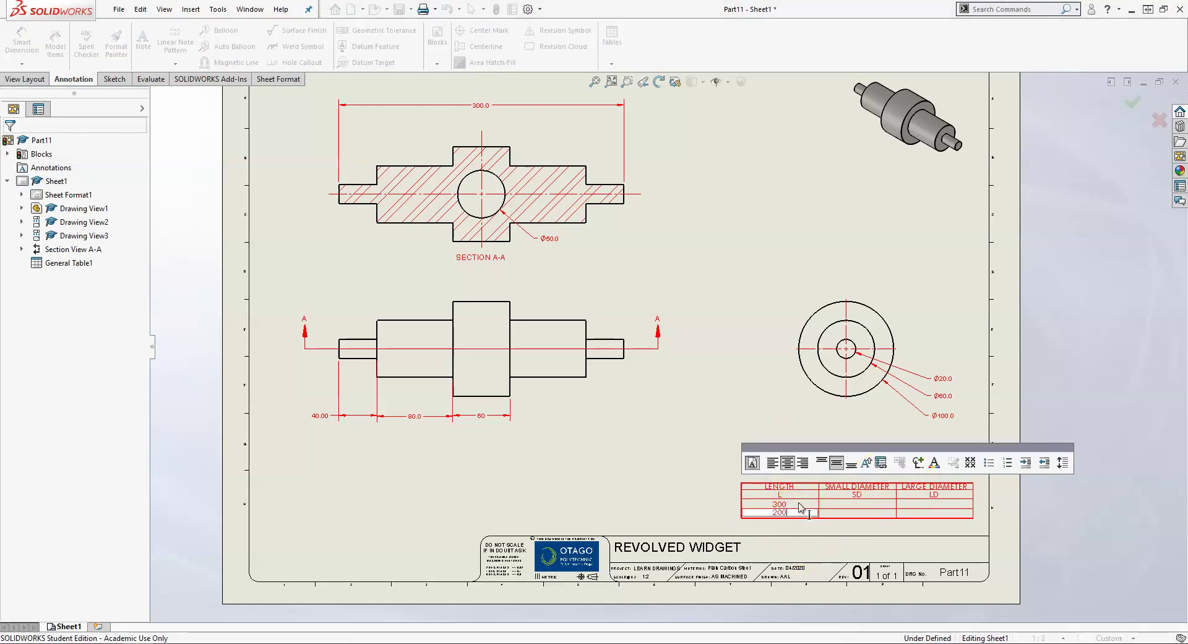
left_click(863, 504)
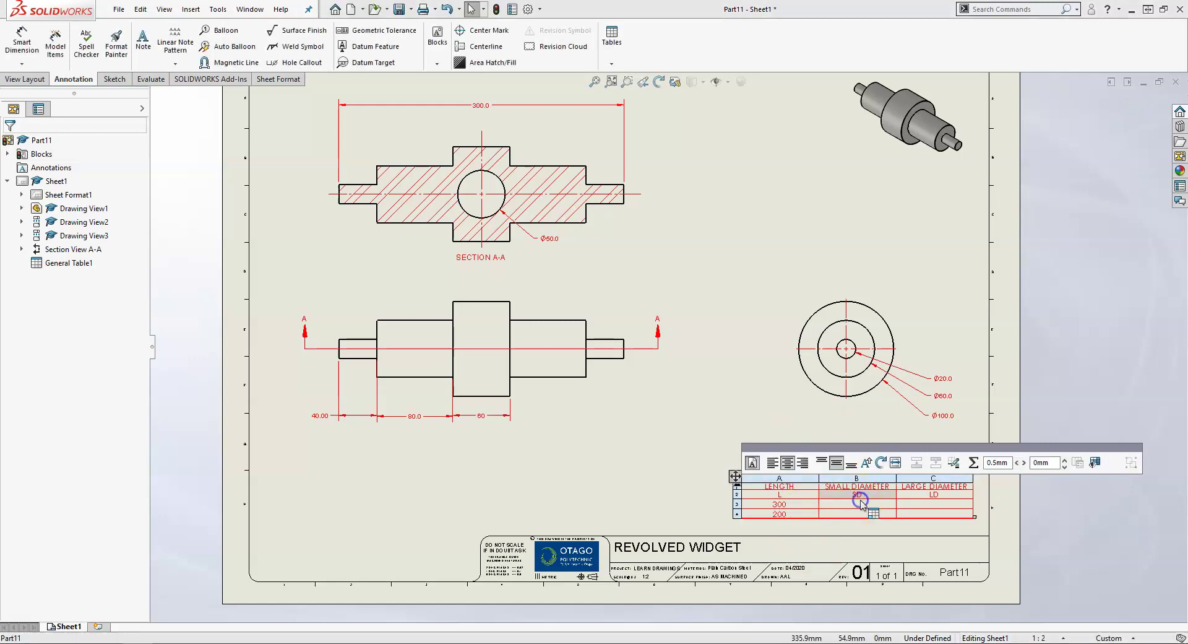
Enter small diameters 20 and 30 and large diameters 100 and 110.
type("20")
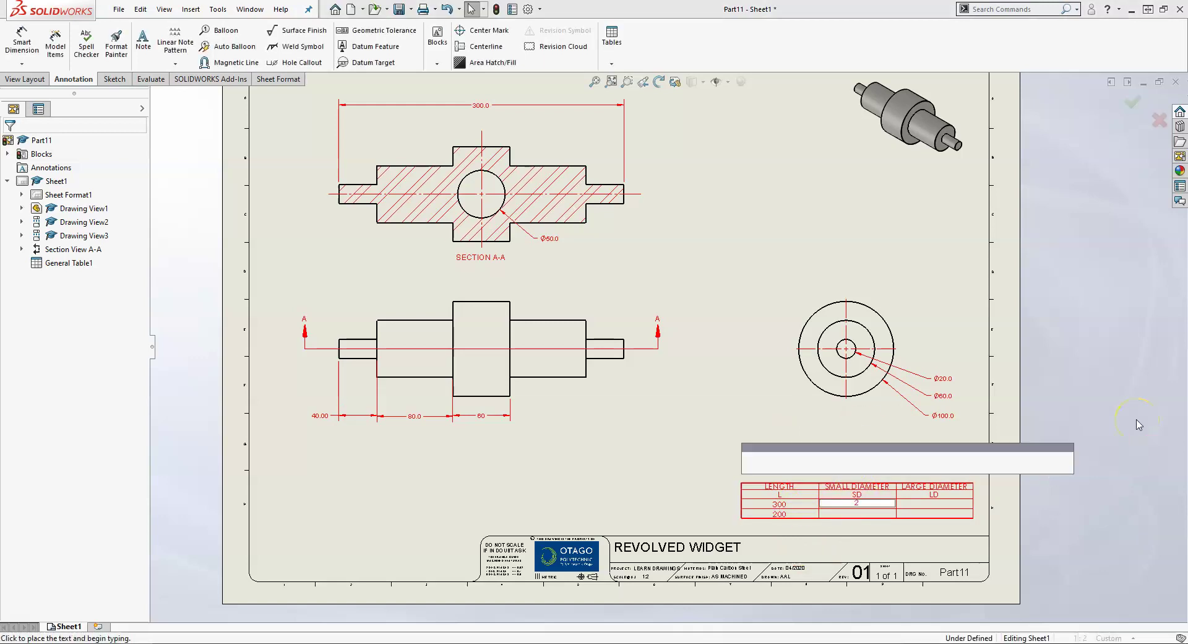
left_click(892, 517)
type("30")
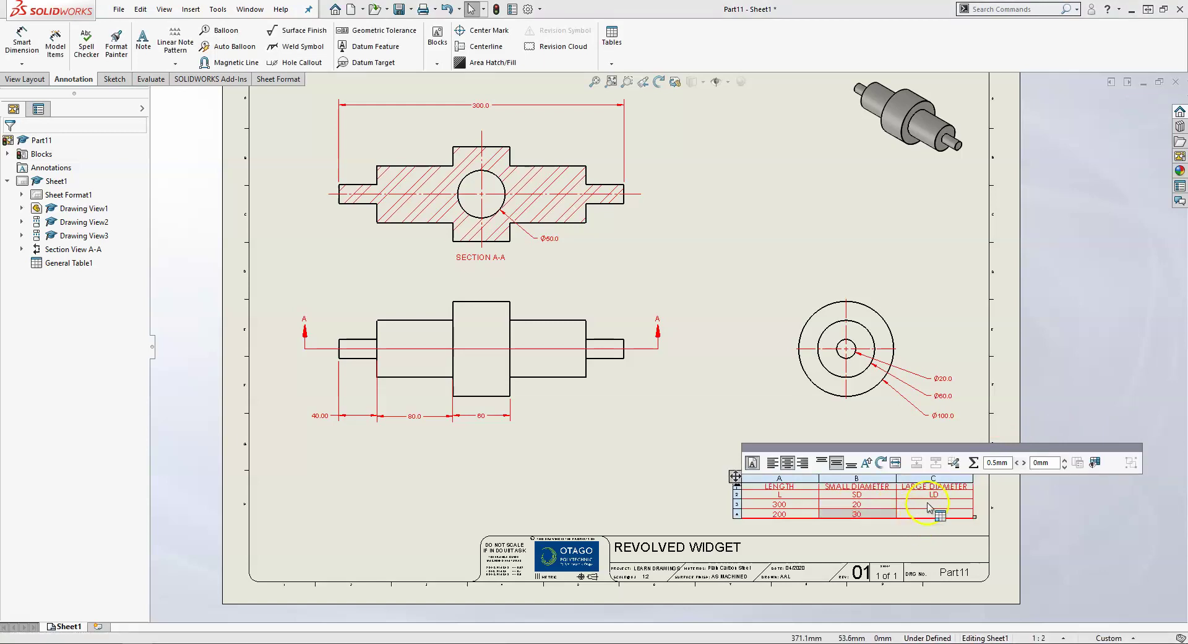
left_click(929, 503)
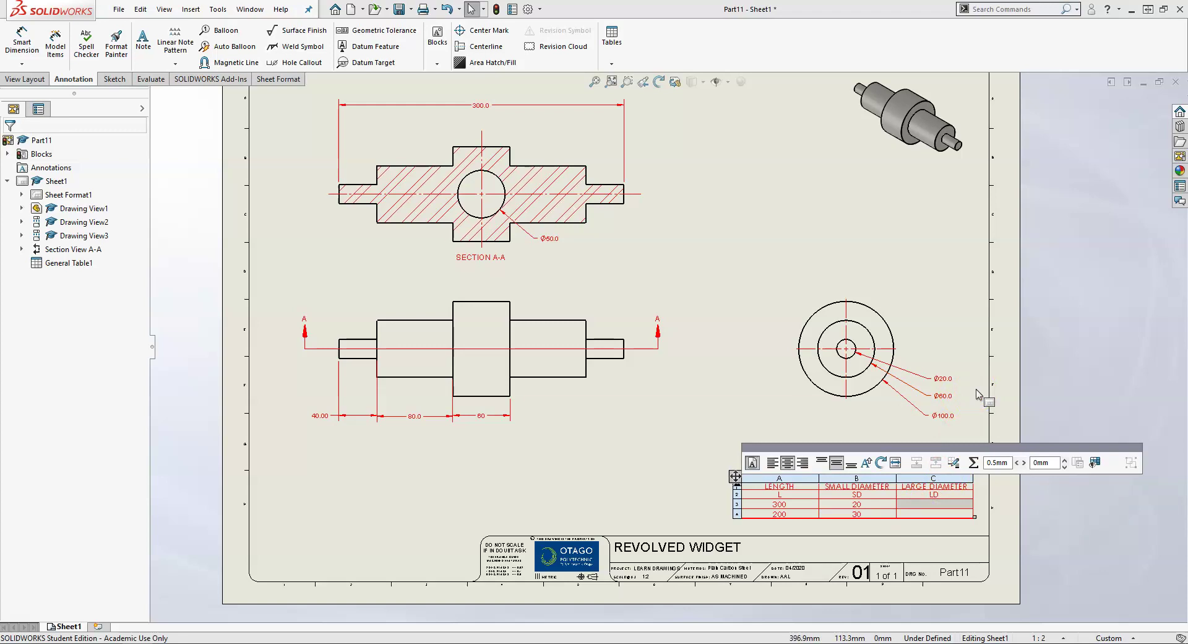
type("100")
key("Return")
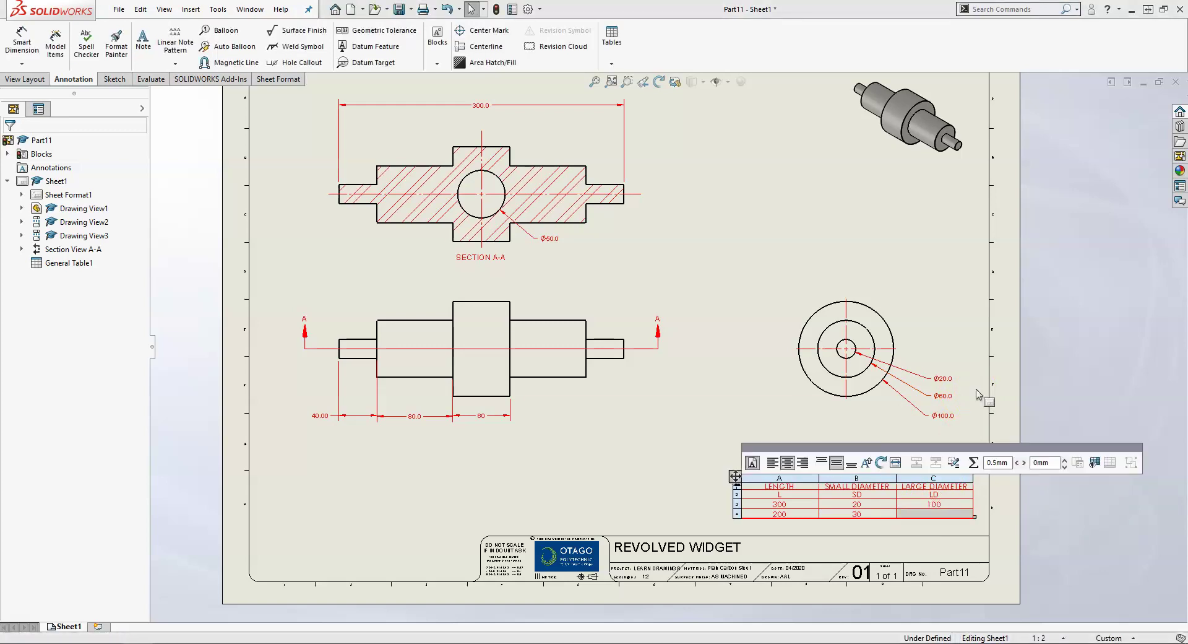
left_click(957, 478)
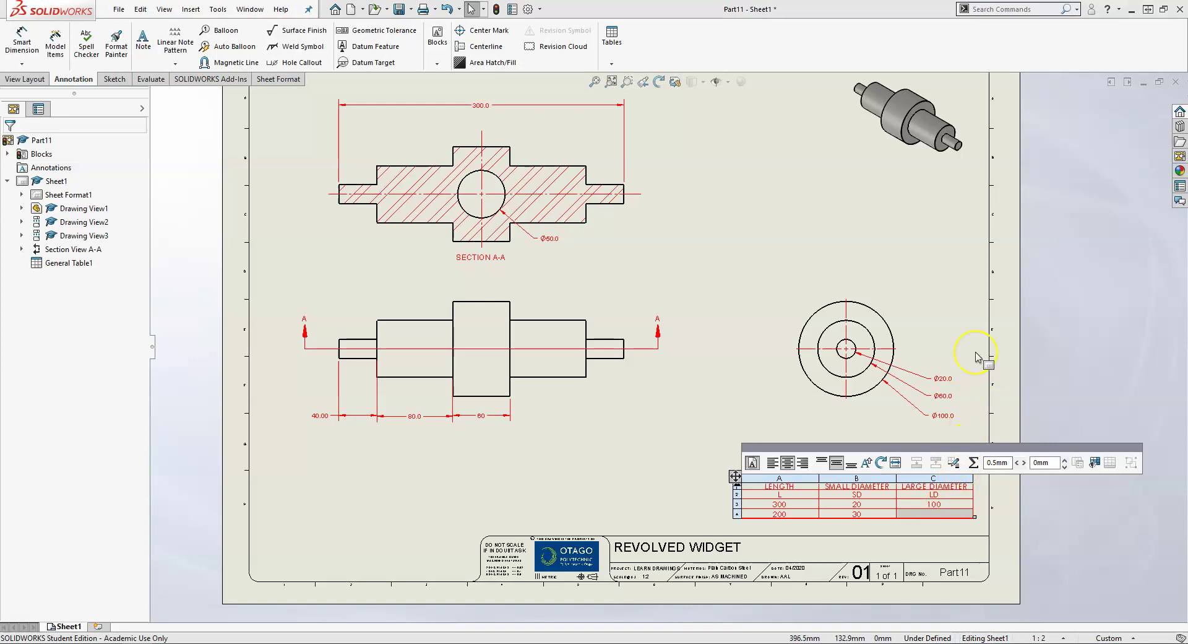
type("11")
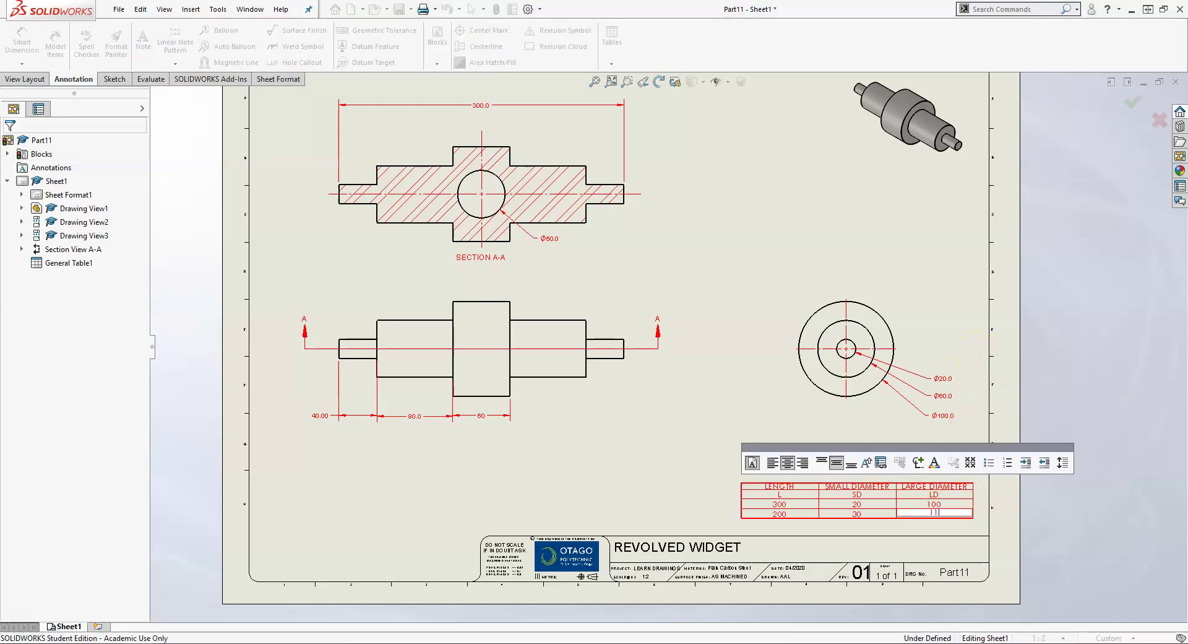
type("0")
key("Return")
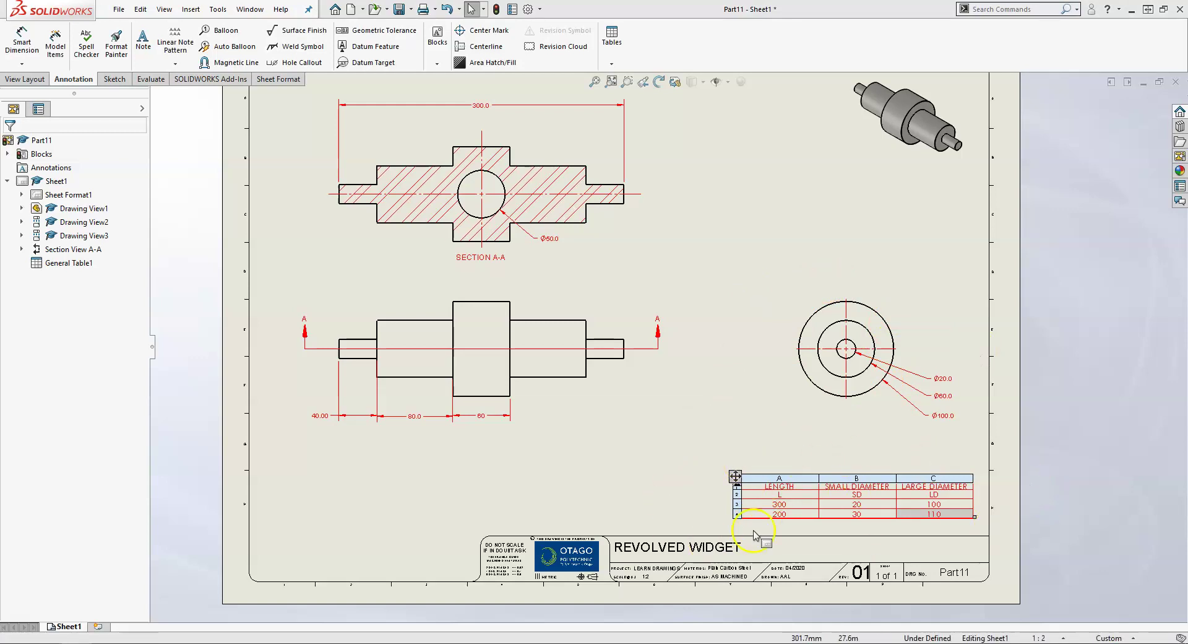
left_click(817, 431)
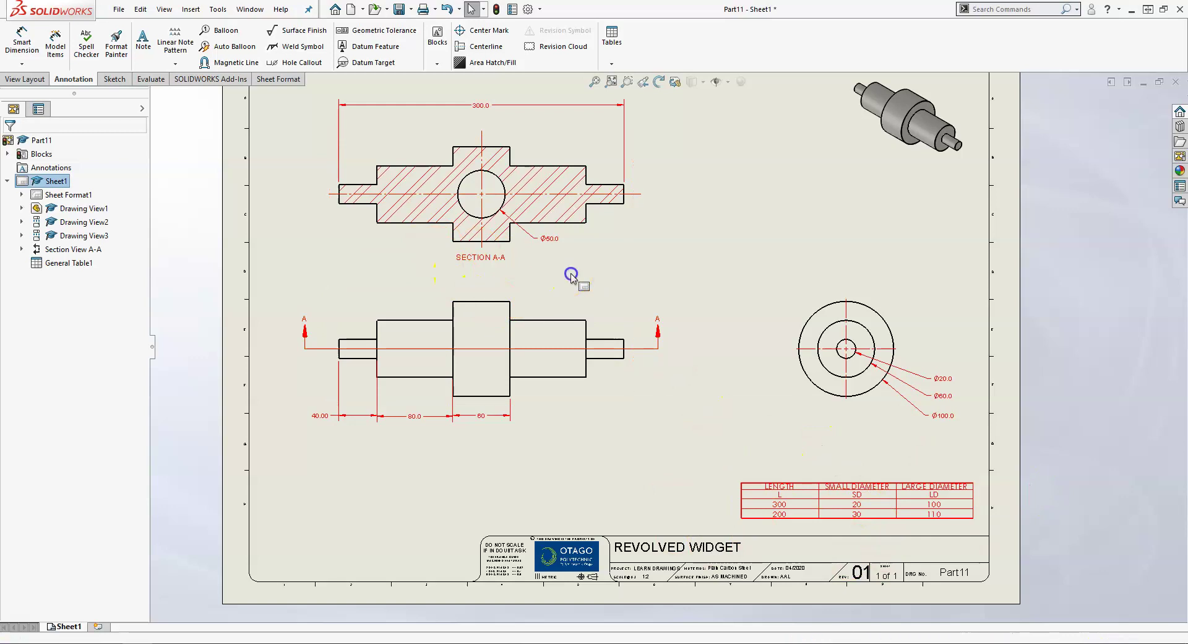
Override the 300.0 length dimension's text with L and nudge it upward.
key("f")
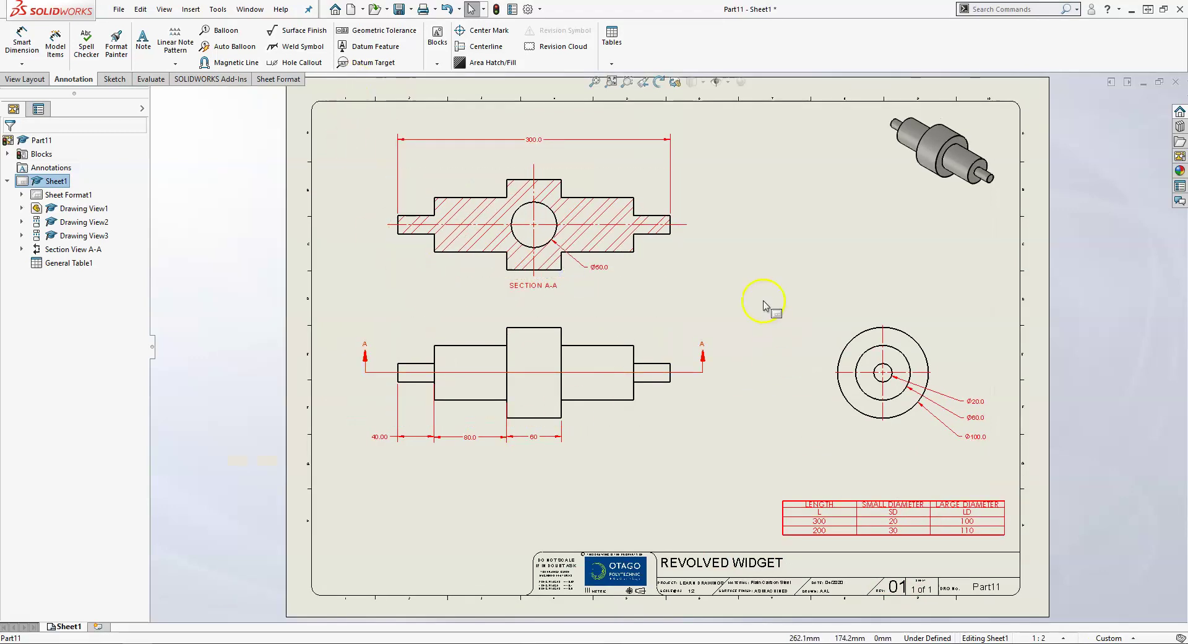
mouse_move(824, 520)
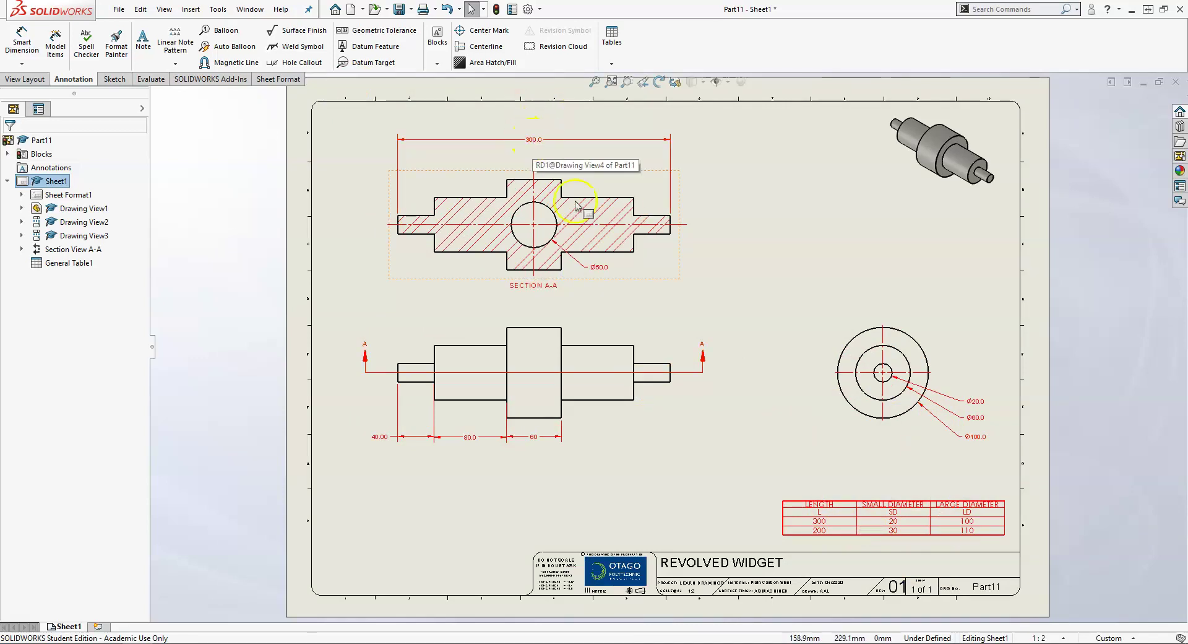
left_click(523, 140)
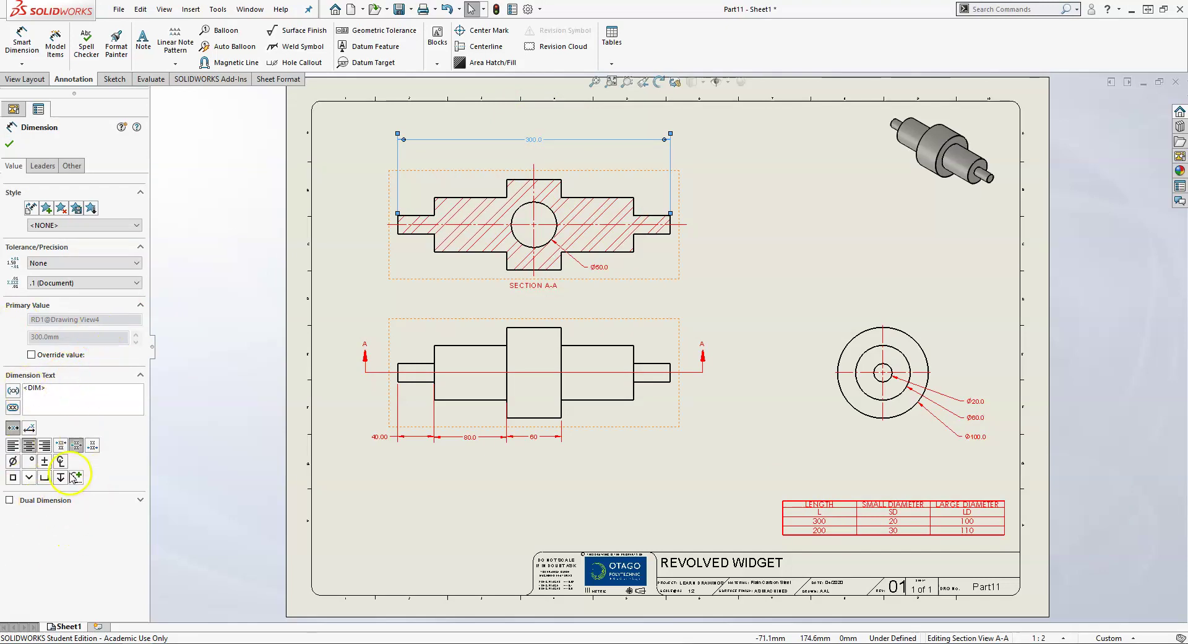
left_click(47, 389)
key("Delete")
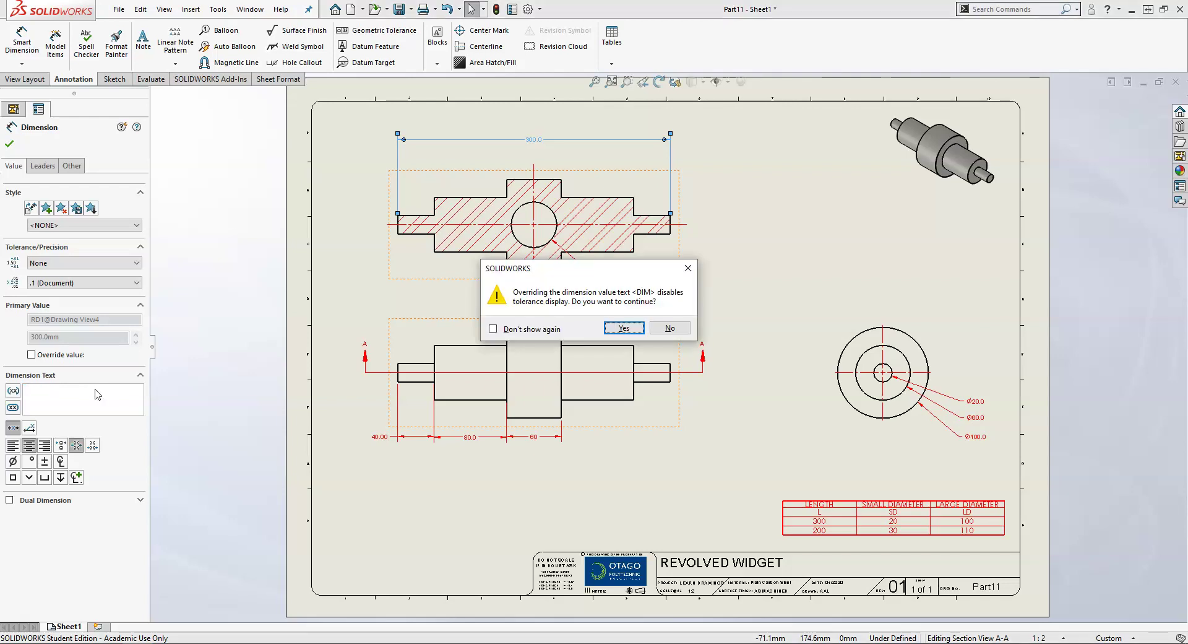
left_click_drag(553, 269, 399, 274)
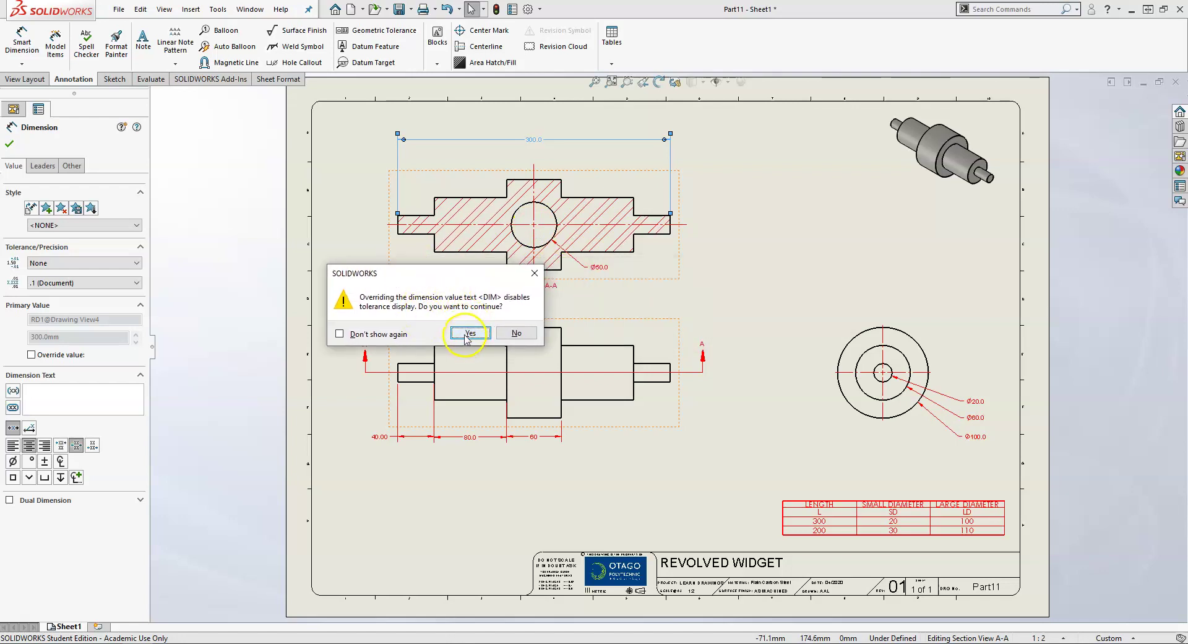
left_click(467, 334)
left_click(117, 392)
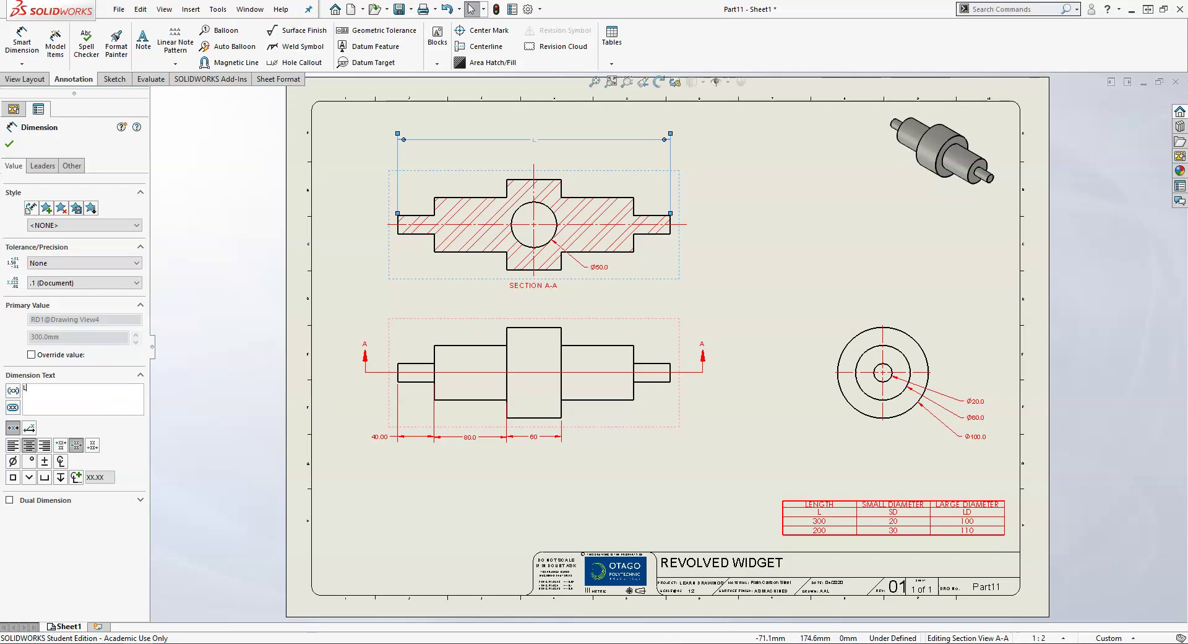
left_click(9, 144)
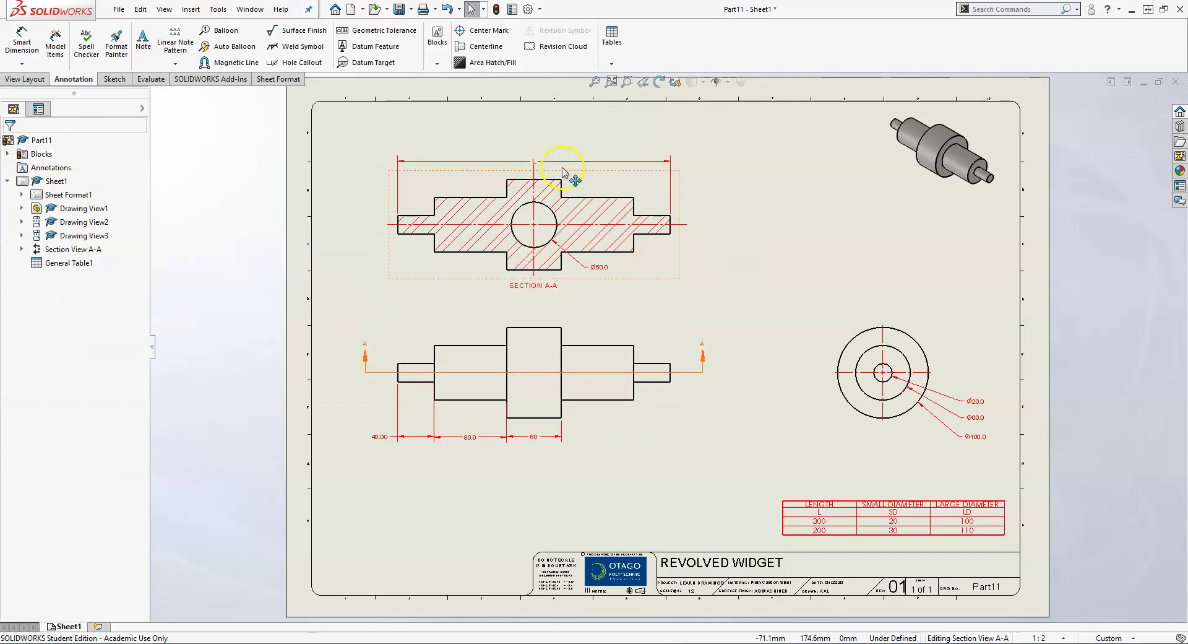
left_click_drag(557, 160, 539, 139)
left_click(696, 211)
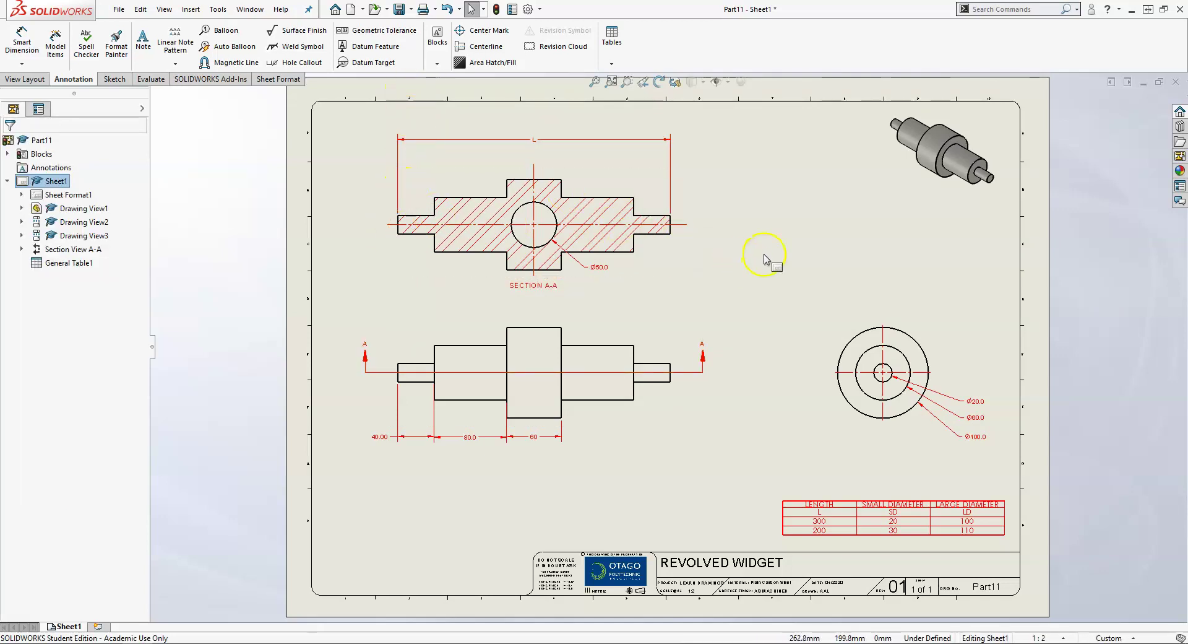
Replace the Ø20.0 dimension's text with SD.
left_click(975, 401)
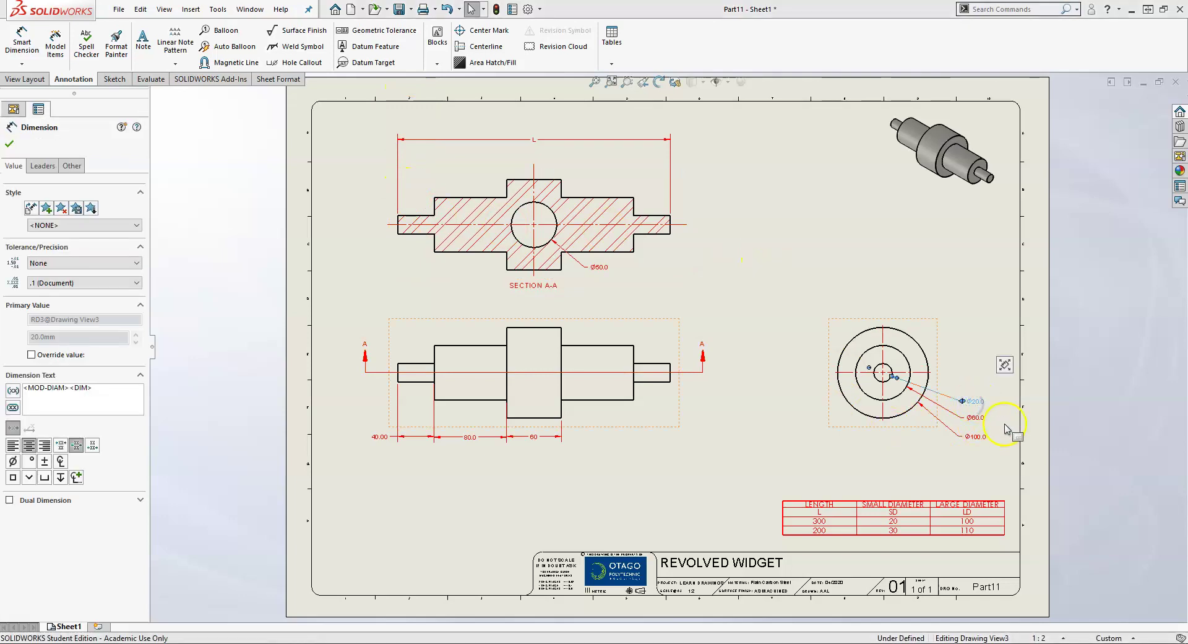
left_click_drag(93, 388, 19, 375)
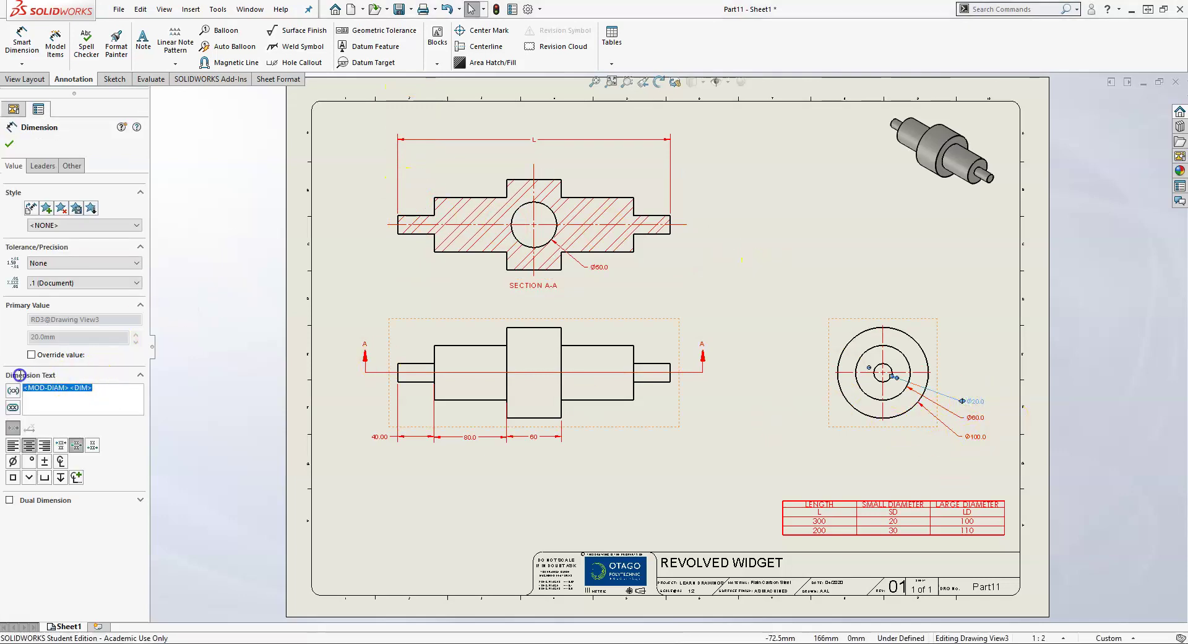
left_click(96, 404)
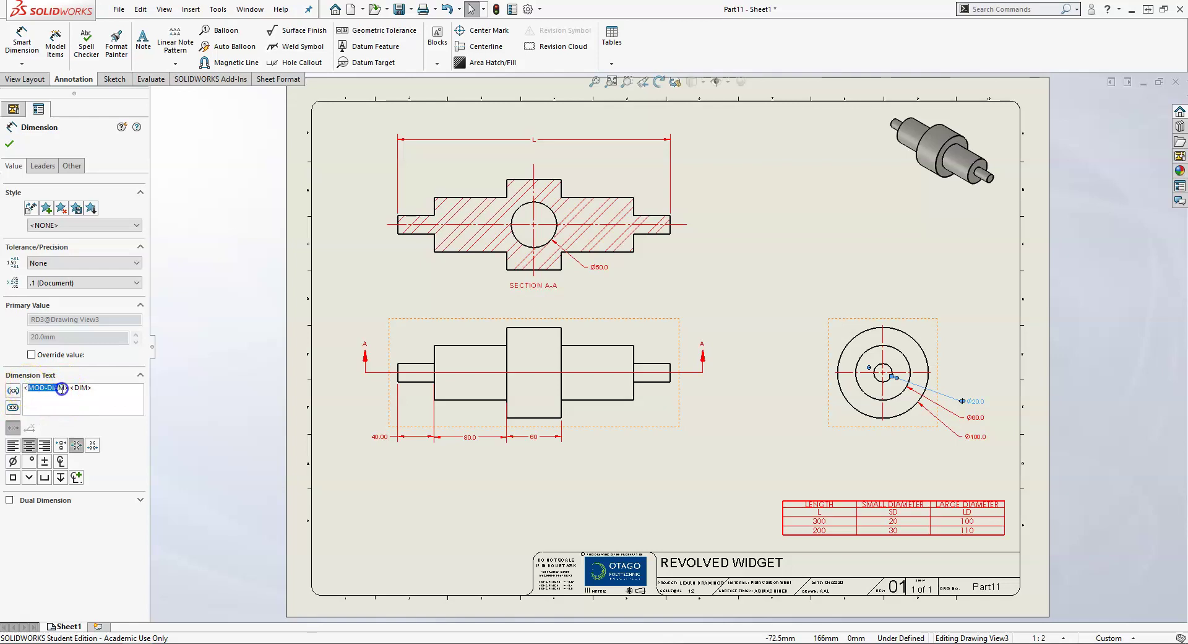
double_click(36, 389)
double_click(67, 391)
key("Delete")
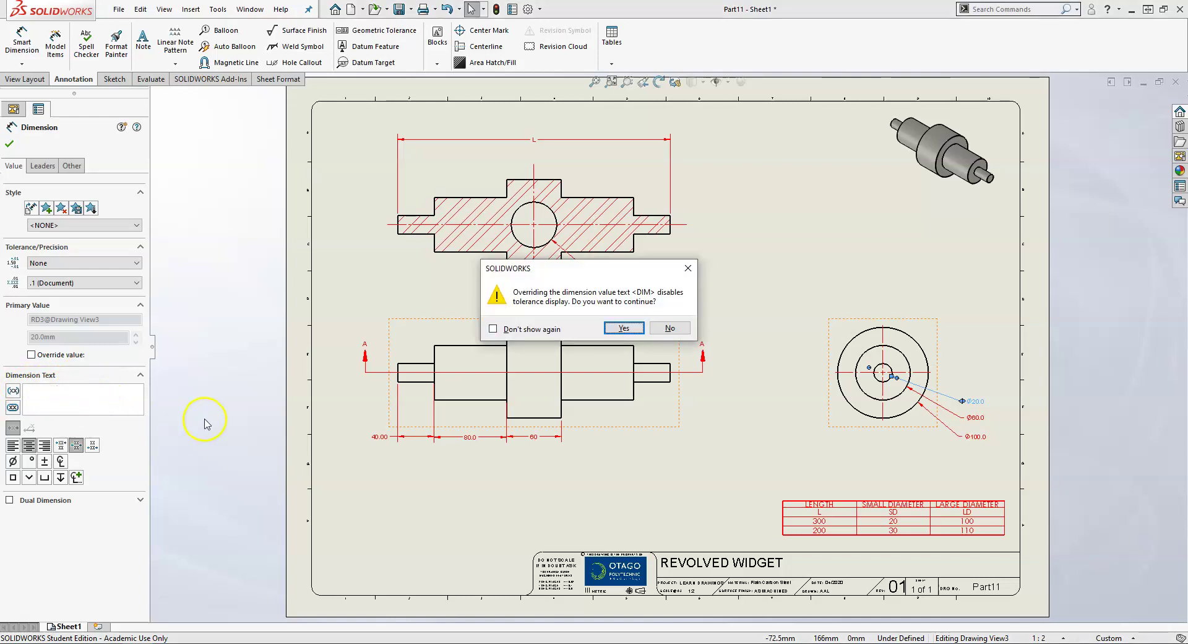
left_click(624, 328)
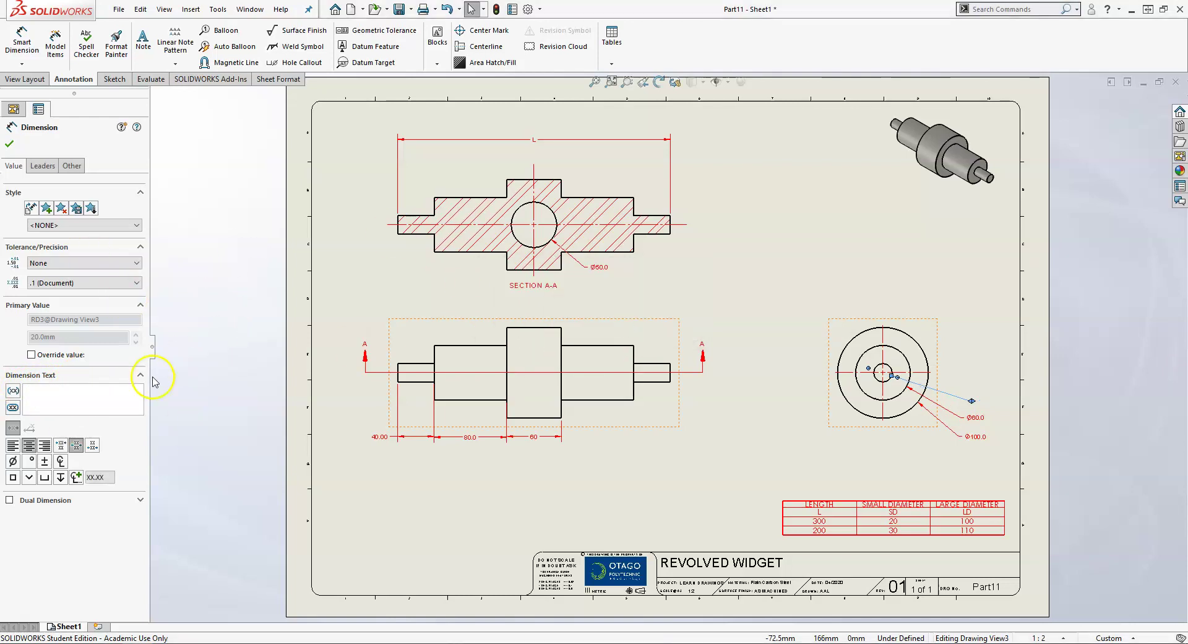
left_click(126, 389)
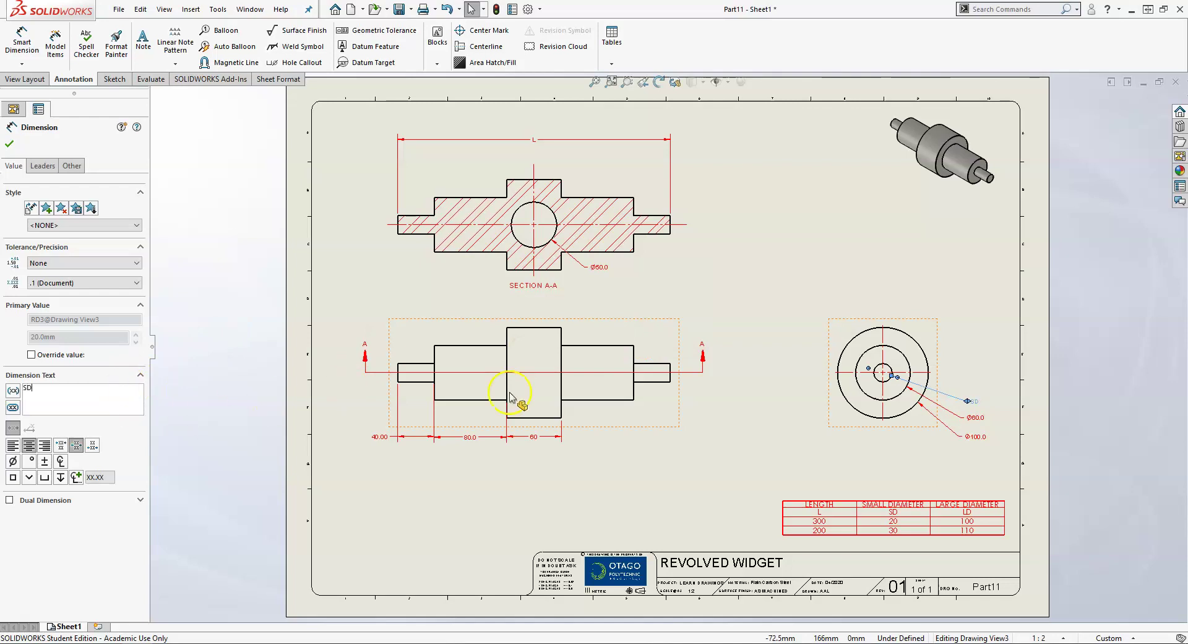
left_click(713, 443)
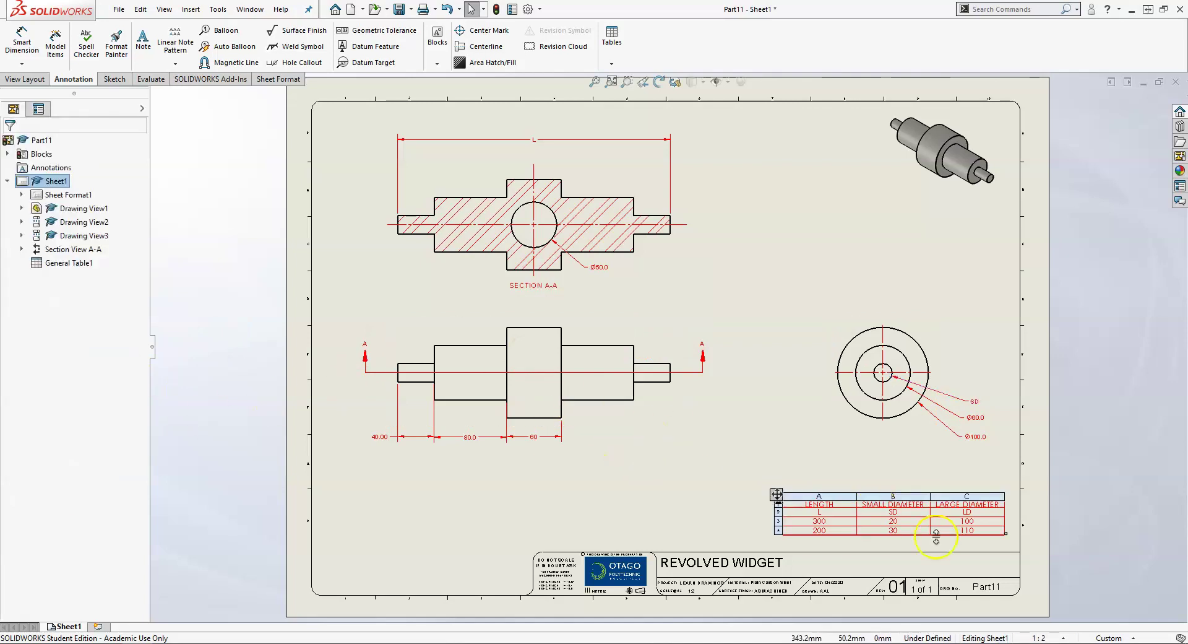
left_click(973, 437)
Replace the Ø100.0 dimension's text with LD.
left_click_drag(105, 388, 24, 388)
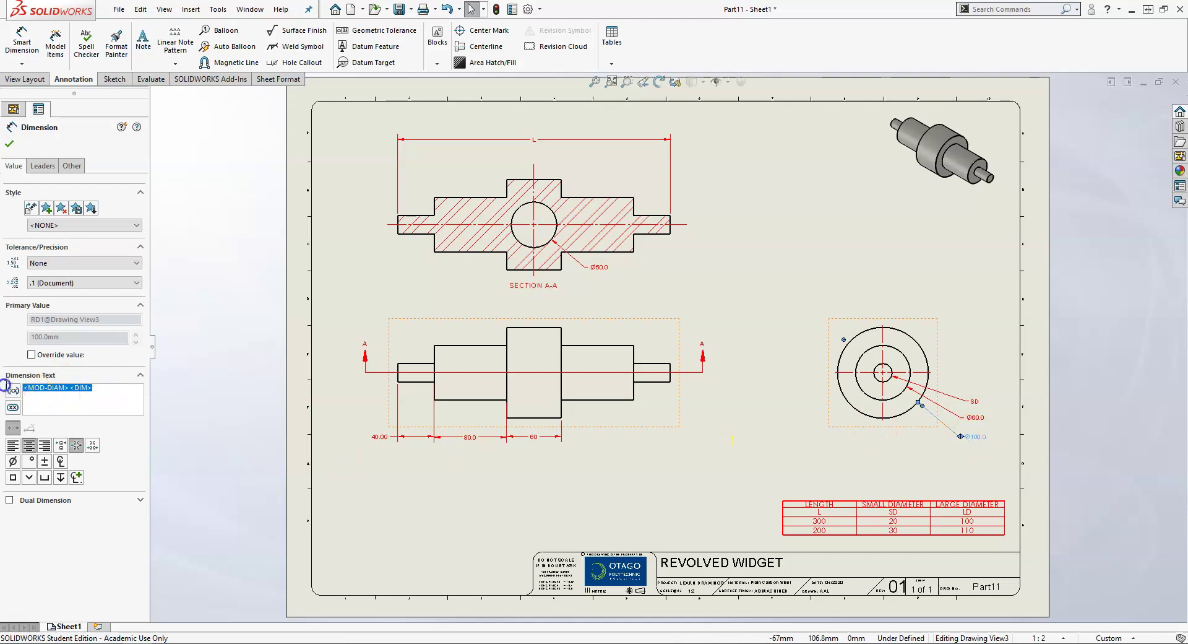
type("L")
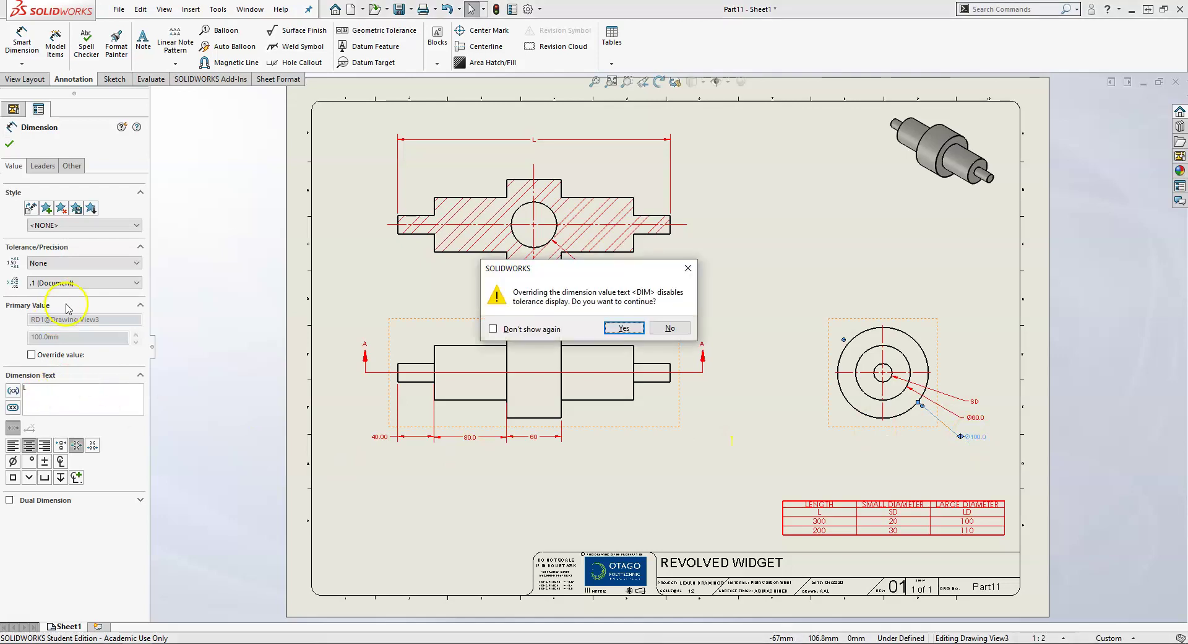
left_click(624, 328)
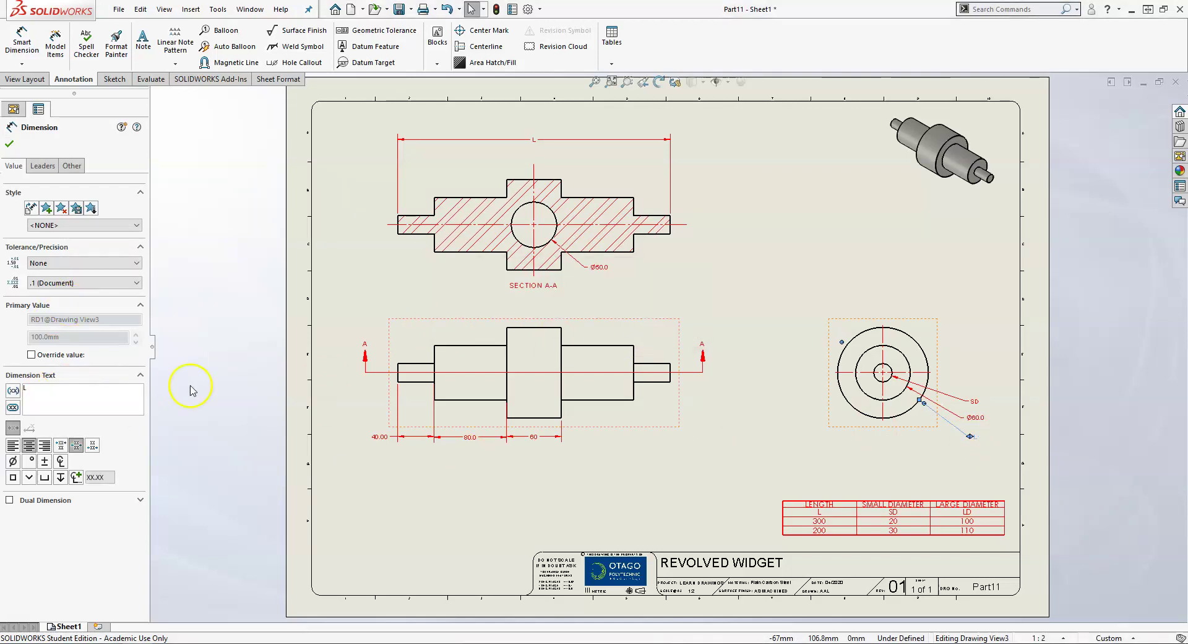
type("D")
left_click(845, 284)
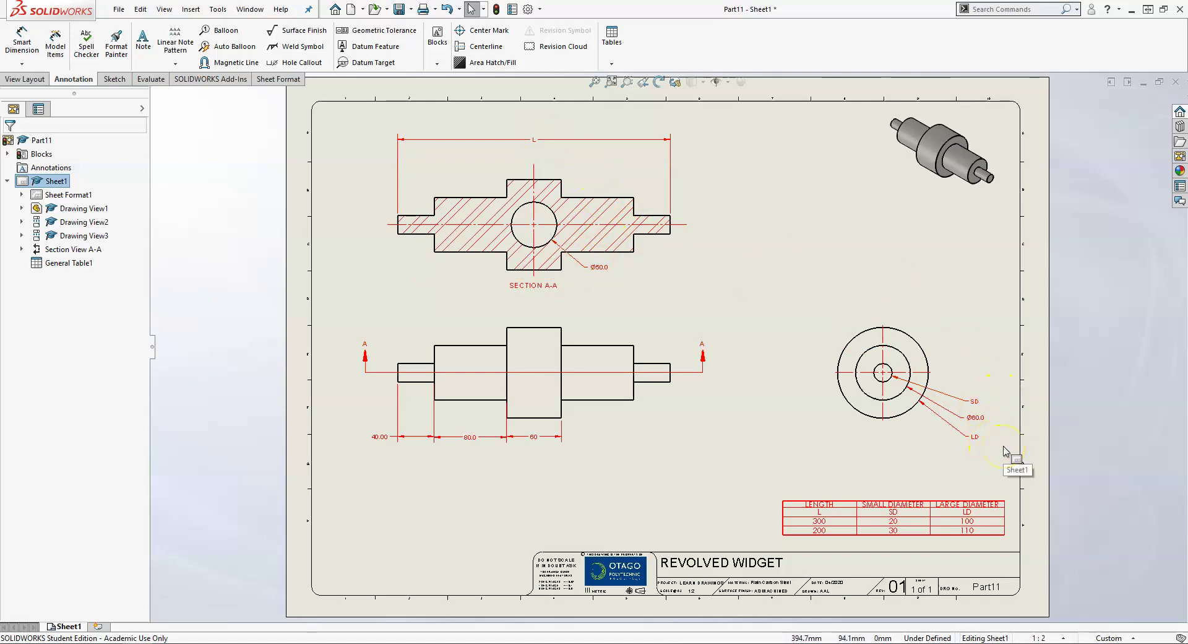
Review the L/SD/LD table and the title block's tolerance guide, then fit the sheet.
left_click(935, 445)
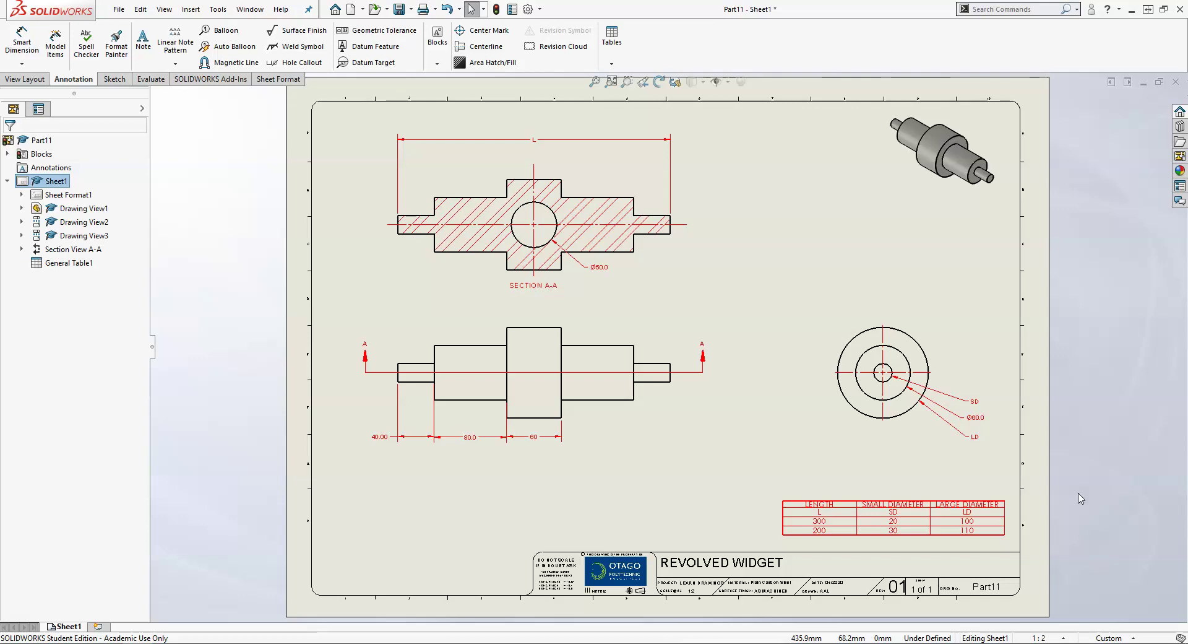
left_click(738, 504)
left_click(815, 436)
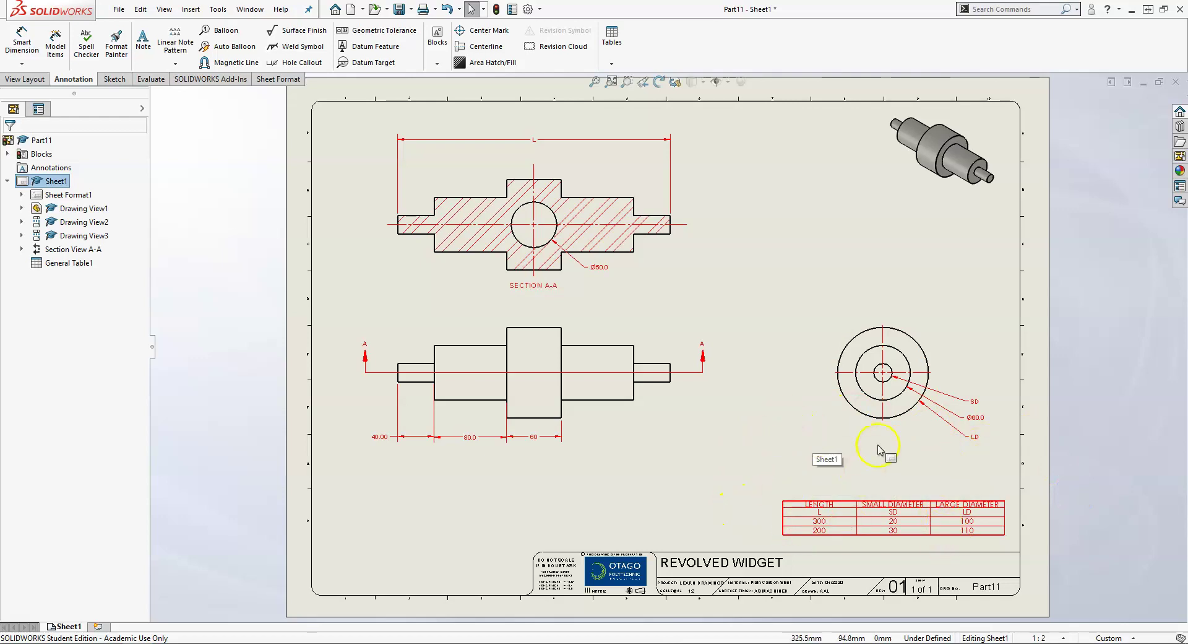
left_click(981, 533)
left_click(874, 492)
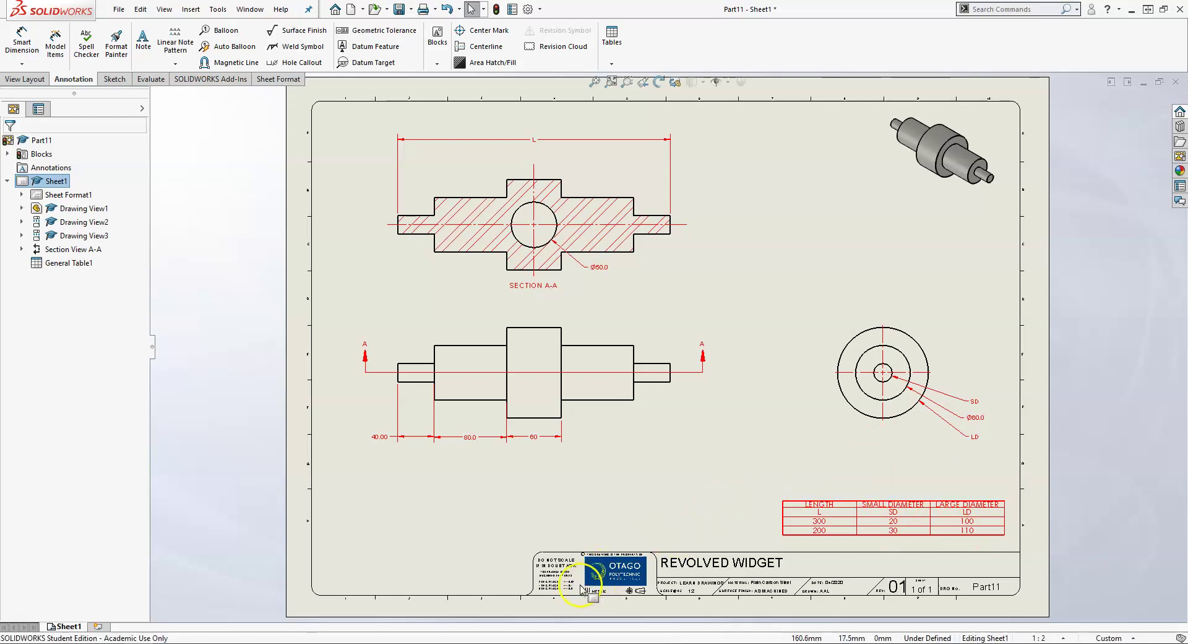
scroll(566, 581, "down", 6)
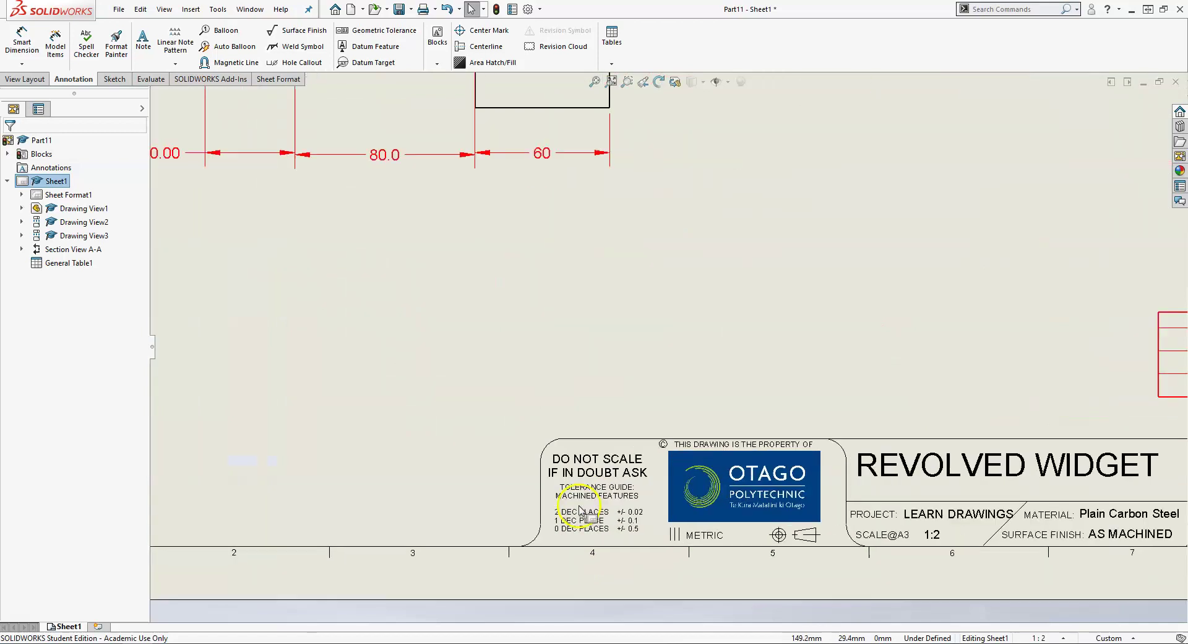
scroll(563, 472, "down", 1)
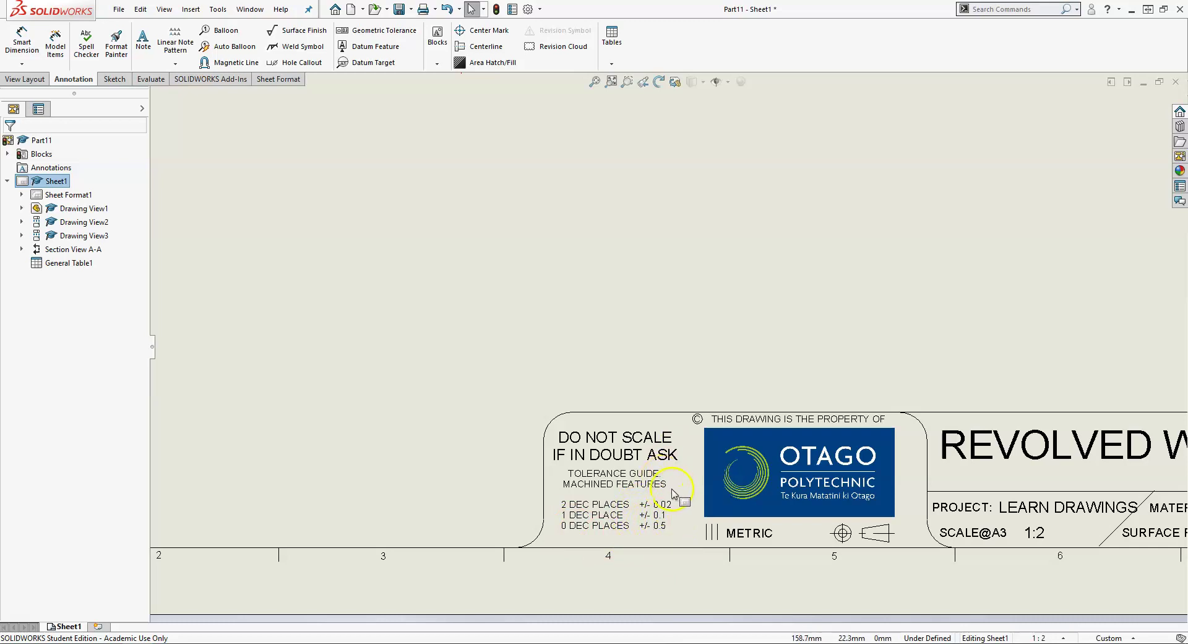
key("f")
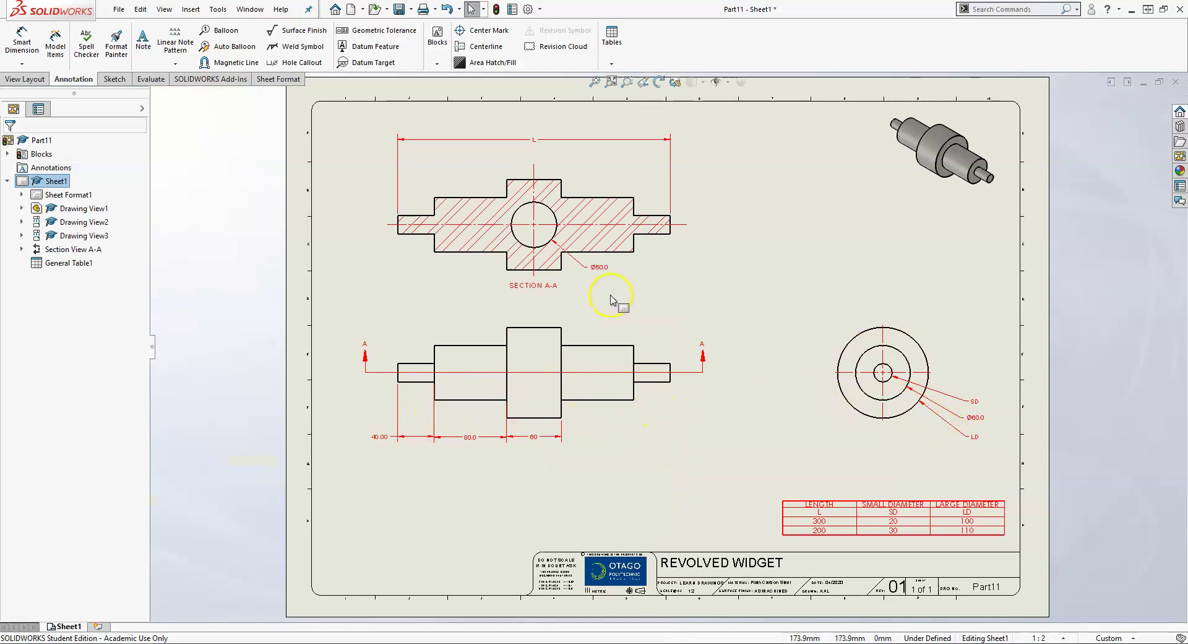
Set the section view's Ø50 diameter precision to .12 so it reads Ø50.00.
left_click(601, 267)
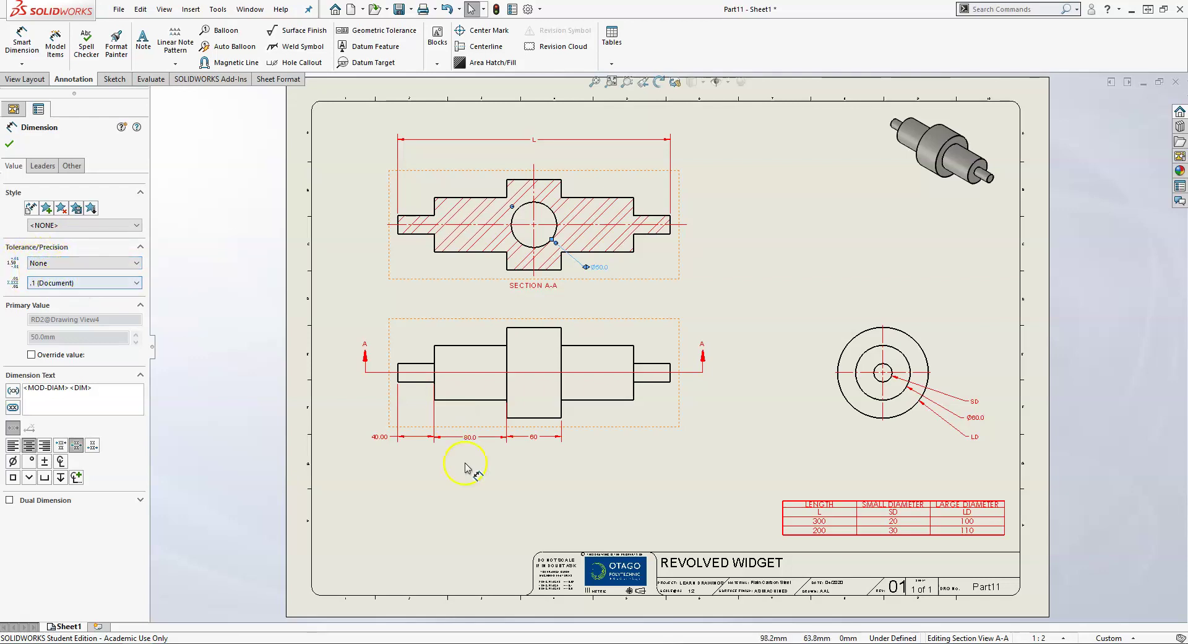
left_click(54, 281)
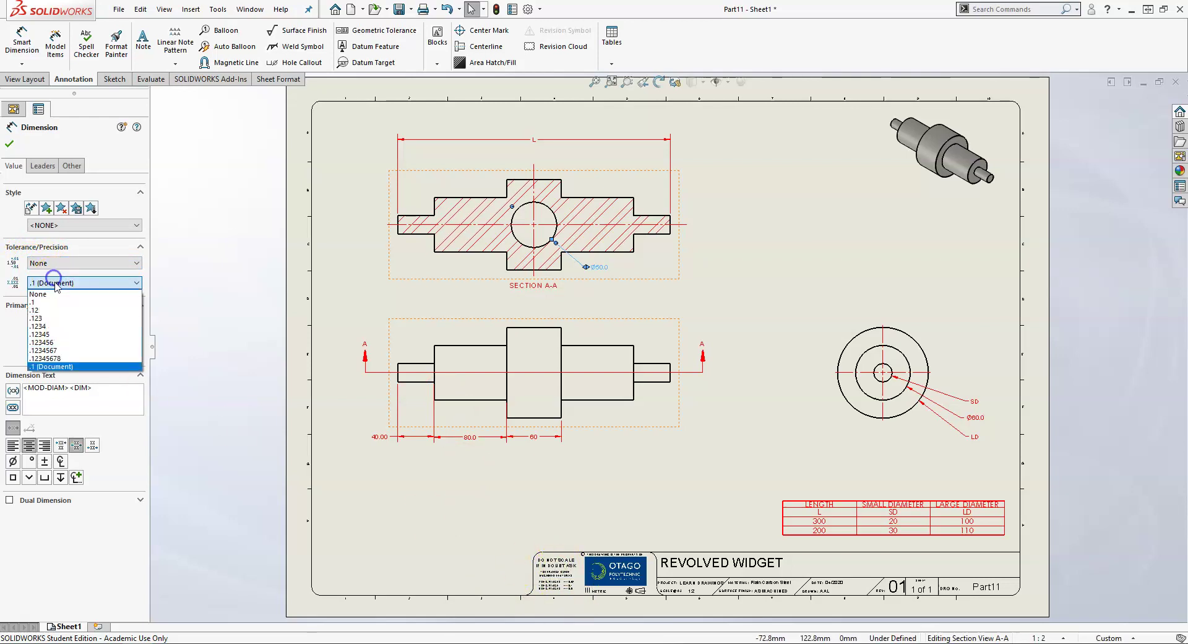
left_click(79, 312)
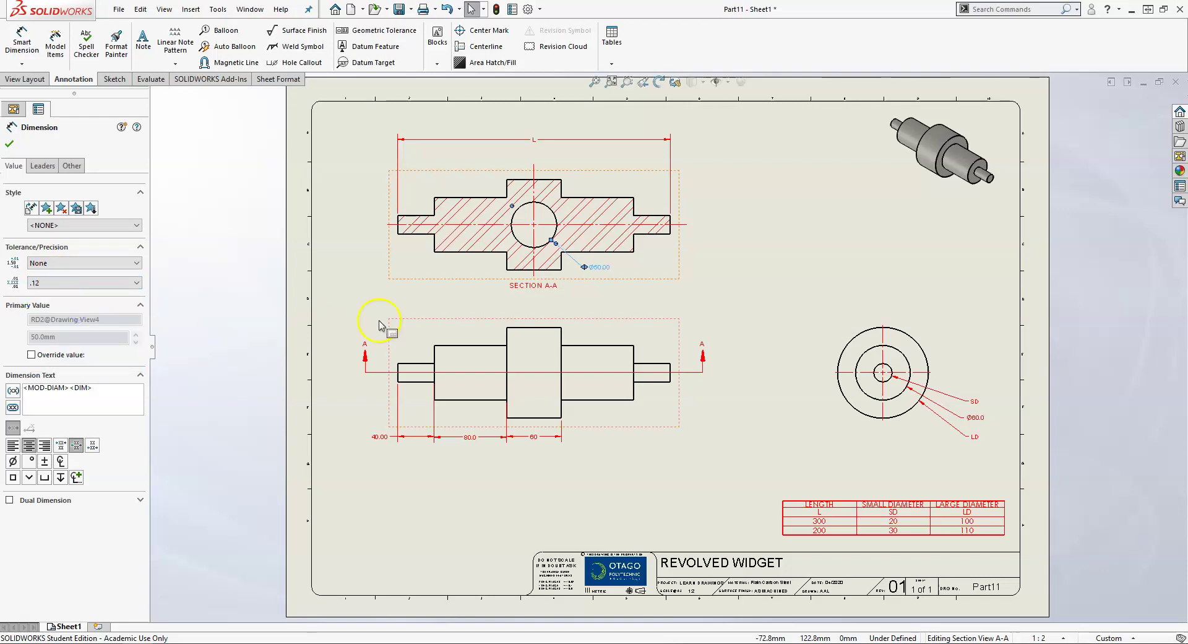
left_click(613, 290)
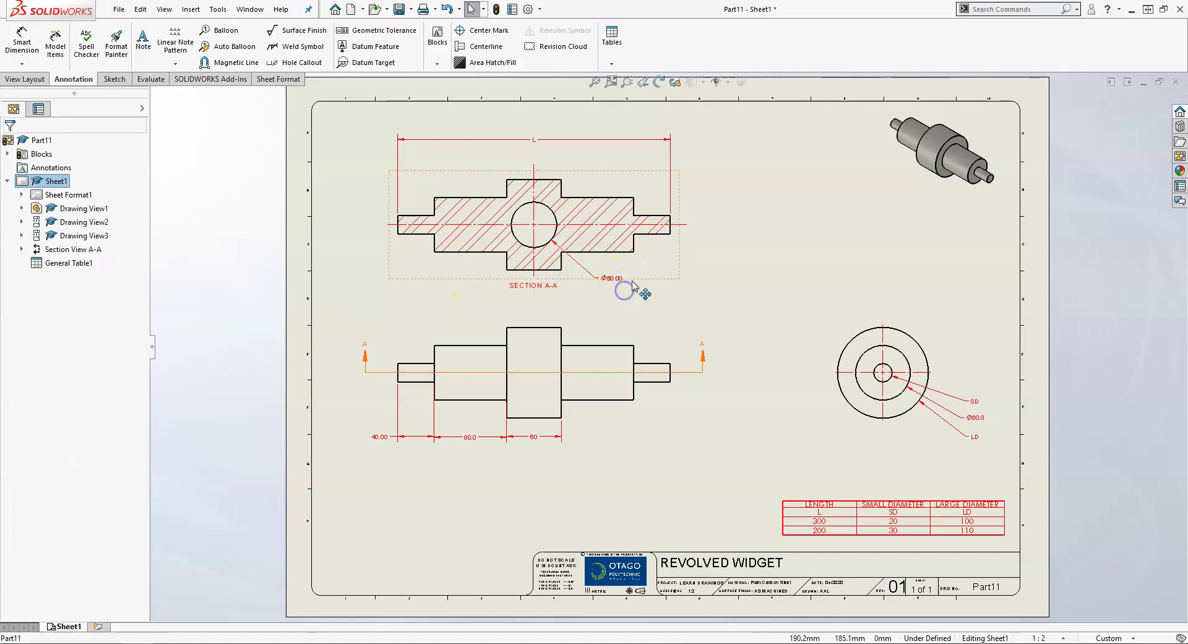
scroll(613, 288, "down", 2)
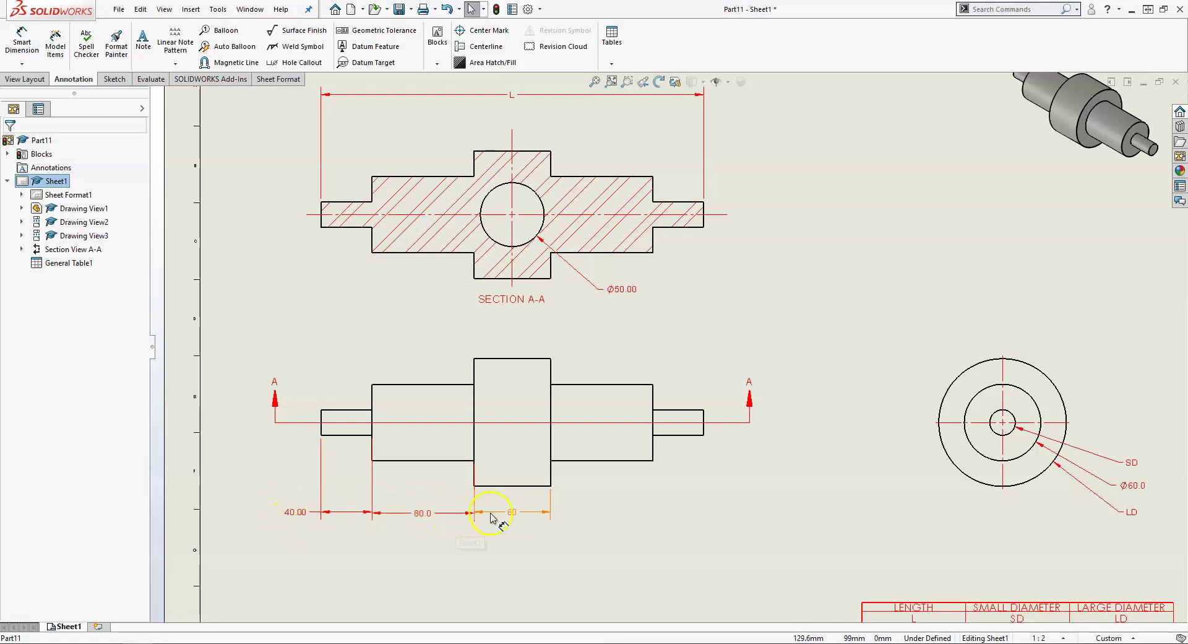
Set length precisions: 40 to none, 80 to .12 (80.00), 60 to .1 (60.0).
left_click(295, 516)
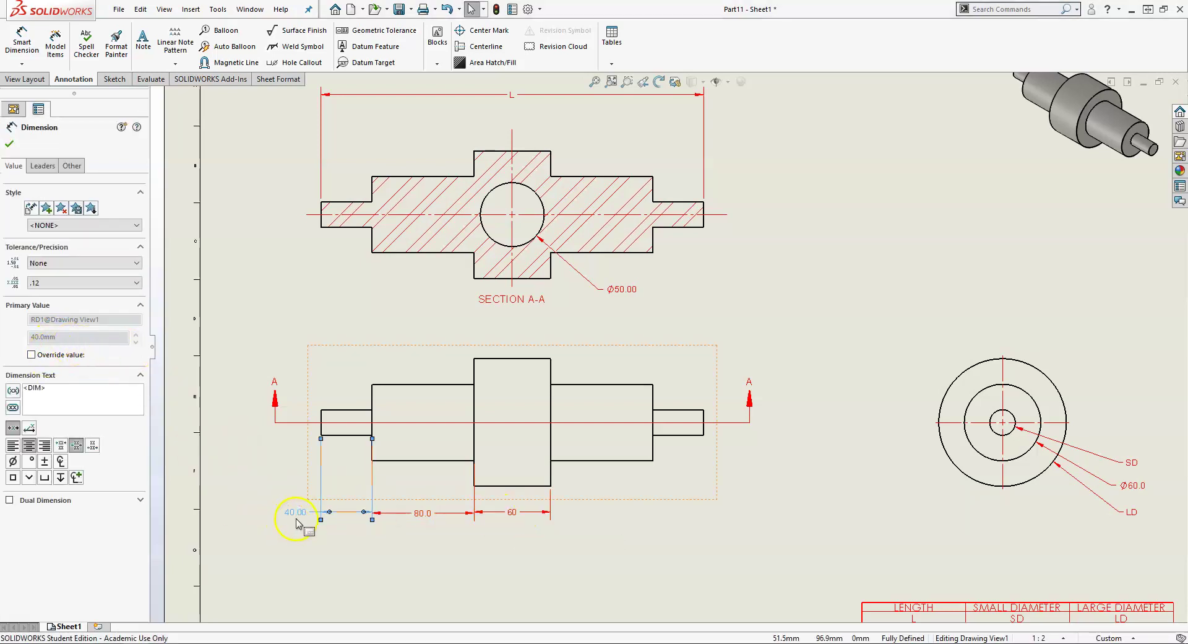
left_click(85, 282)
left_click(61, 294)
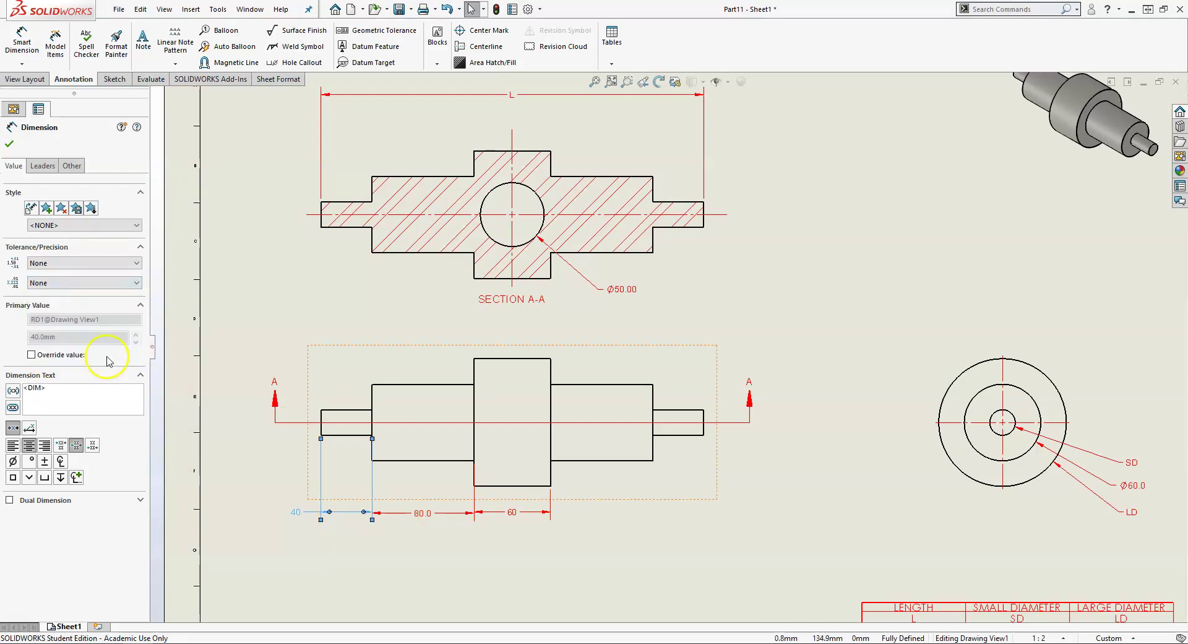
left_click(320, 539)
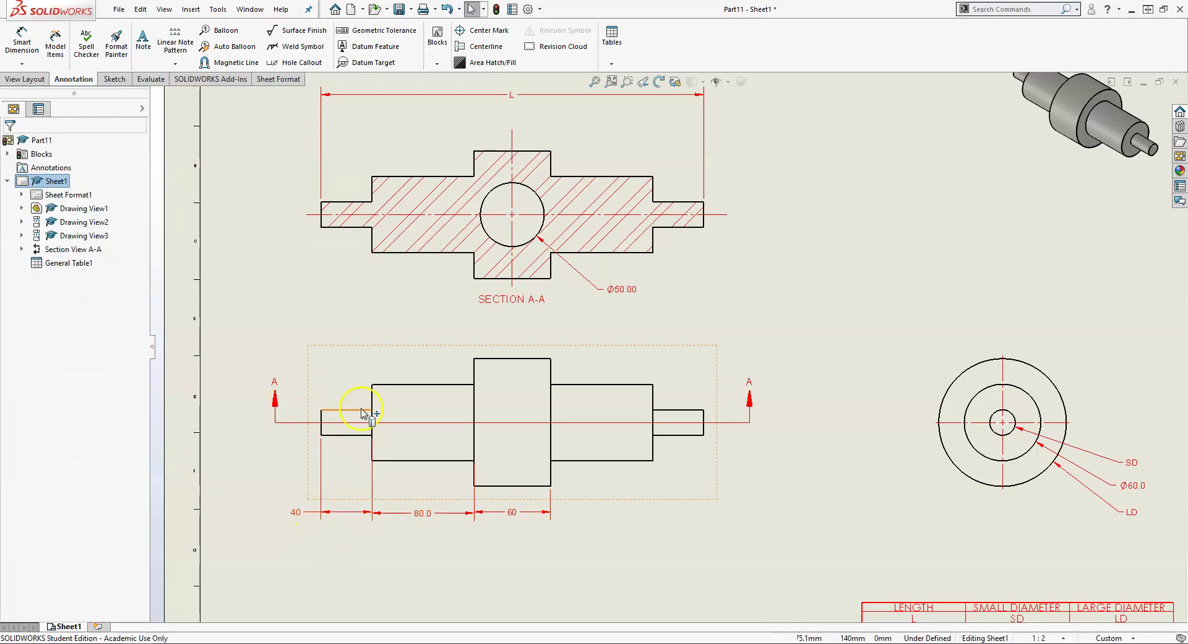
left_click(423, 513)
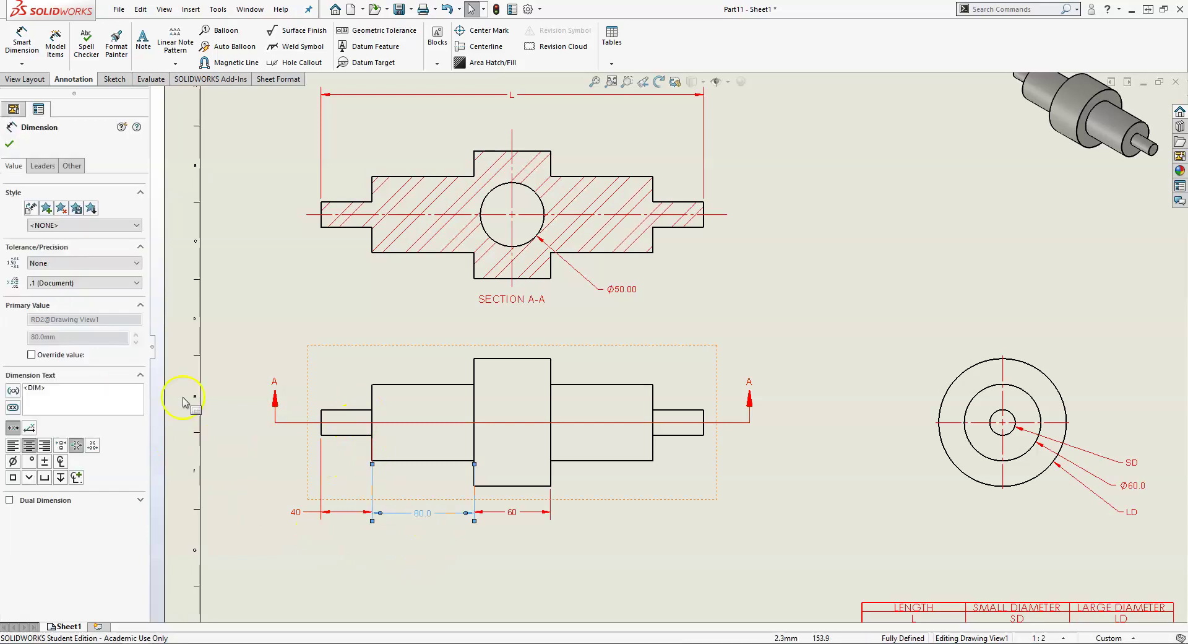
left_click(73, 282)
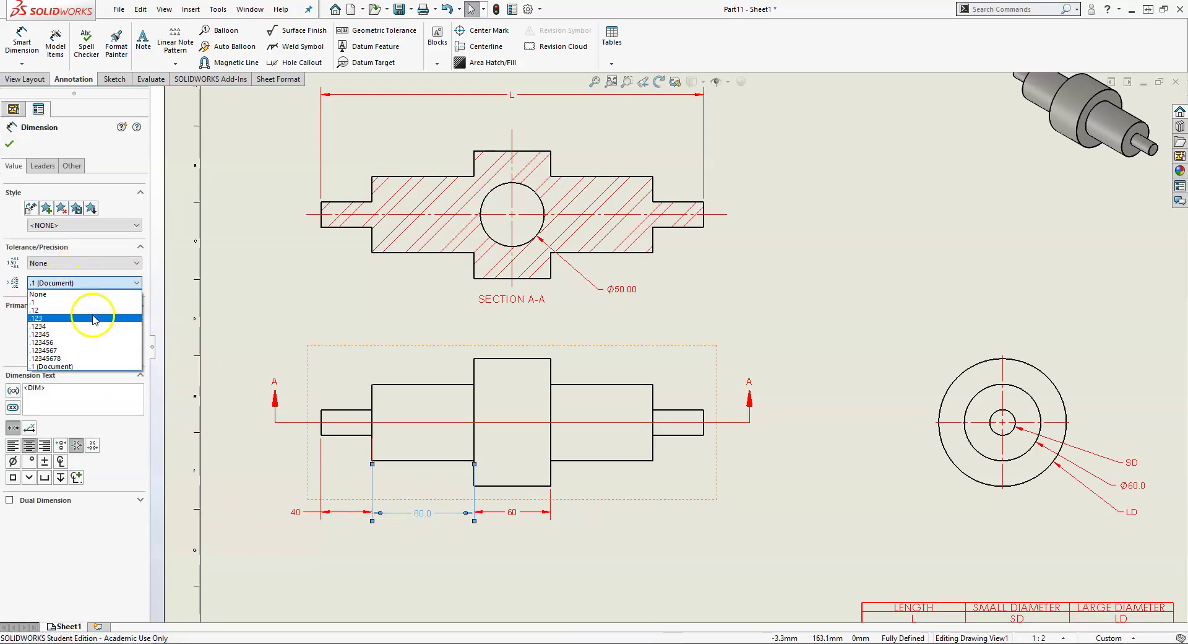
left_click(38, 310)
left_click(446, 560)
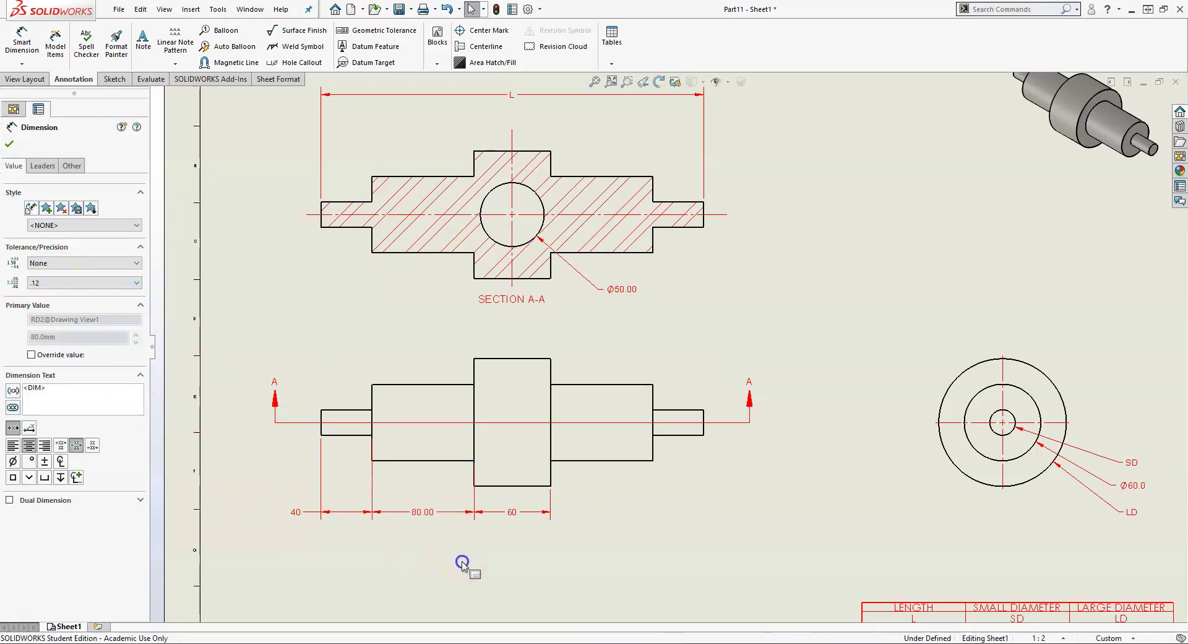
left_click(512, 513)
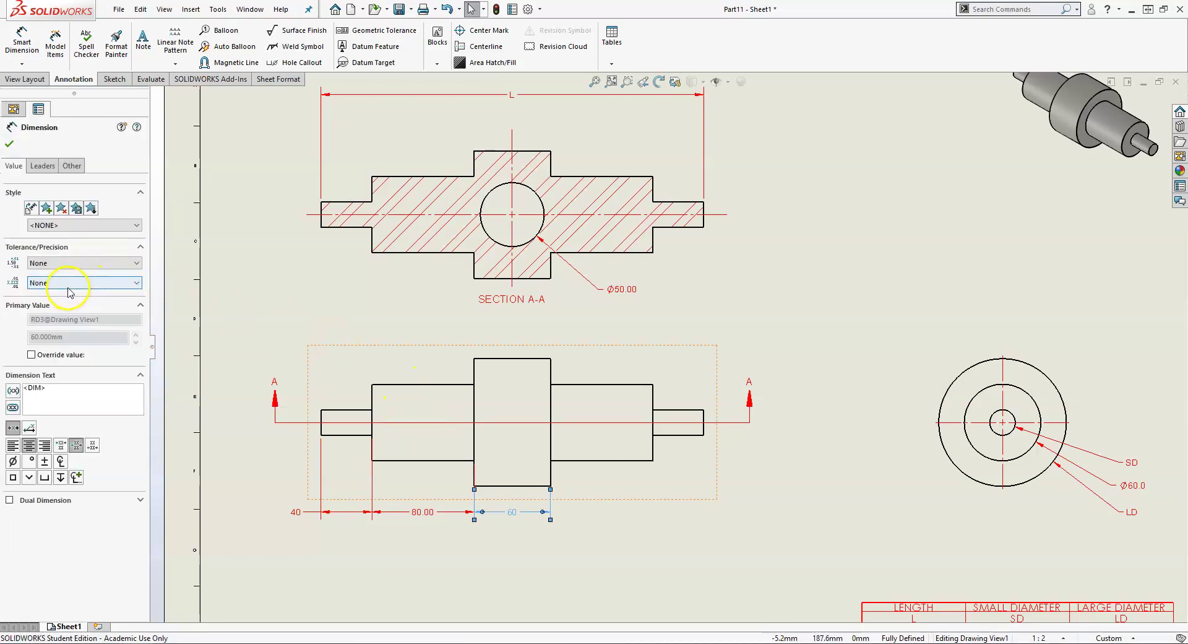
left_click(69, 282)
left_click(69, 302)
left_click(503, 538)
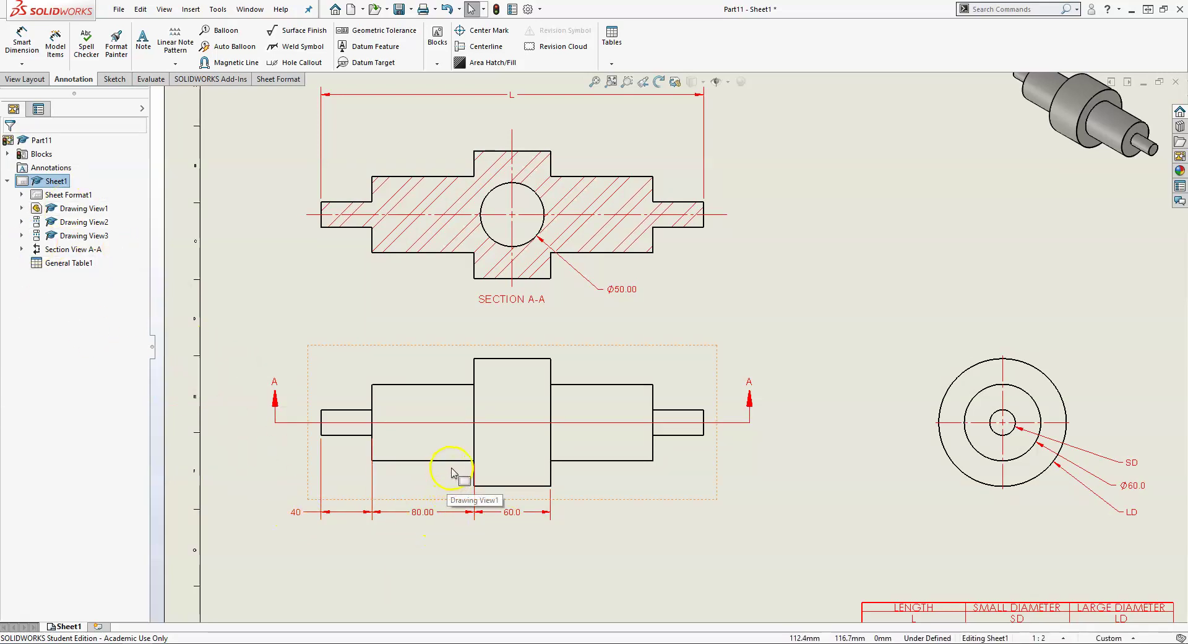
key("f")
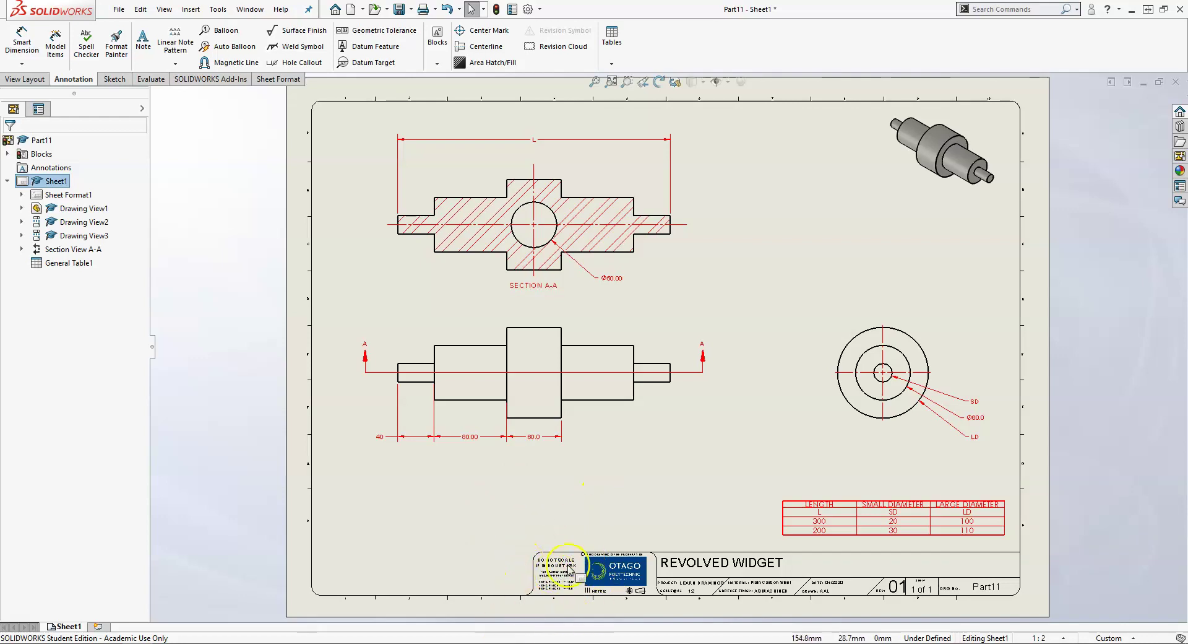
scroll(579, 560, "down", 5)
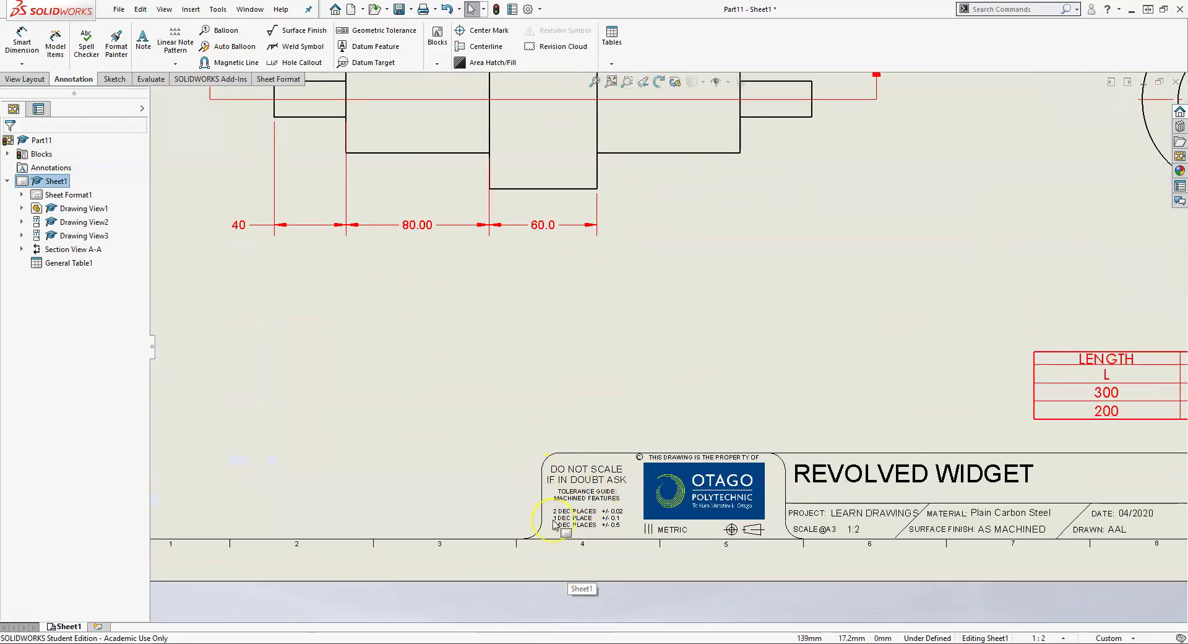
key("f")
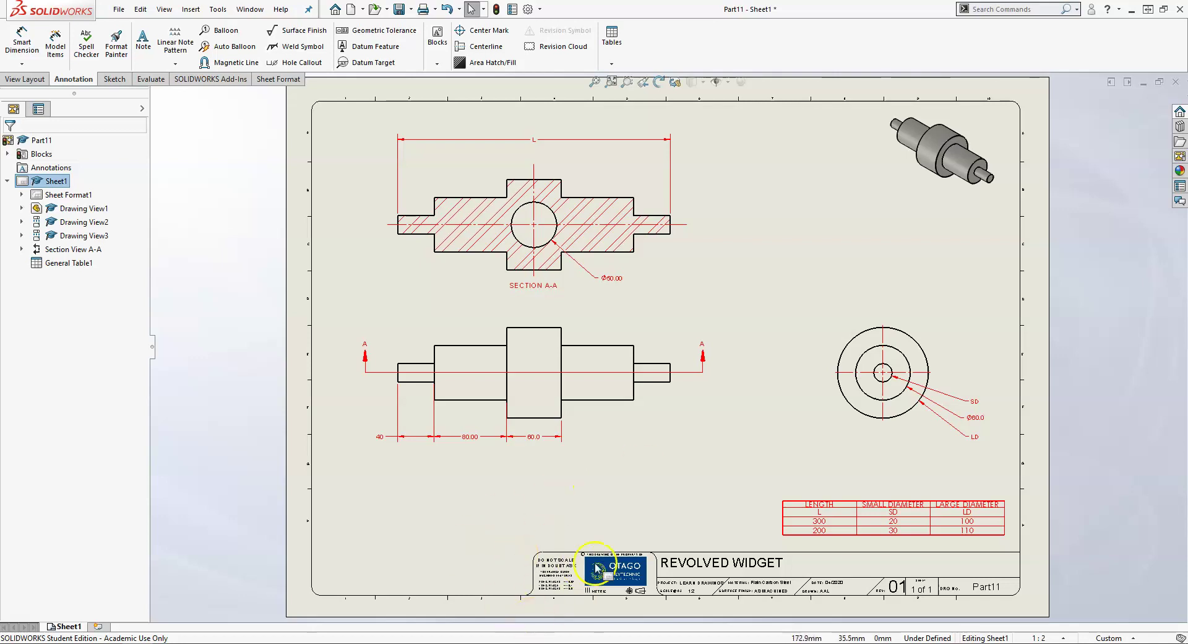
left_click(614, 515)
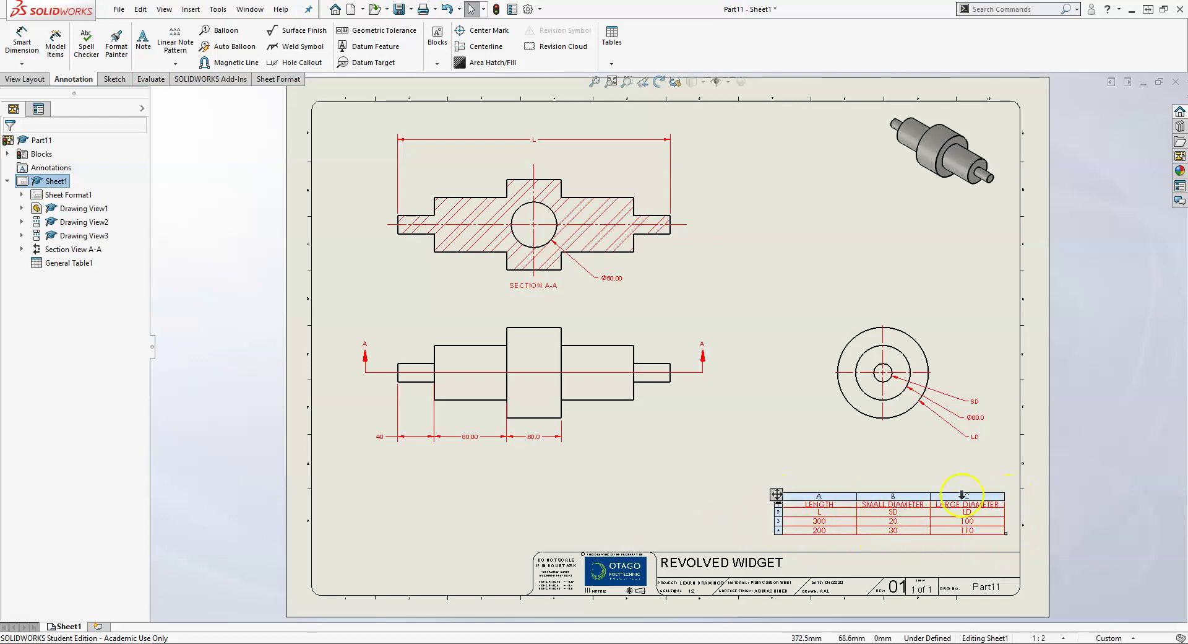
left_click(976, 446)
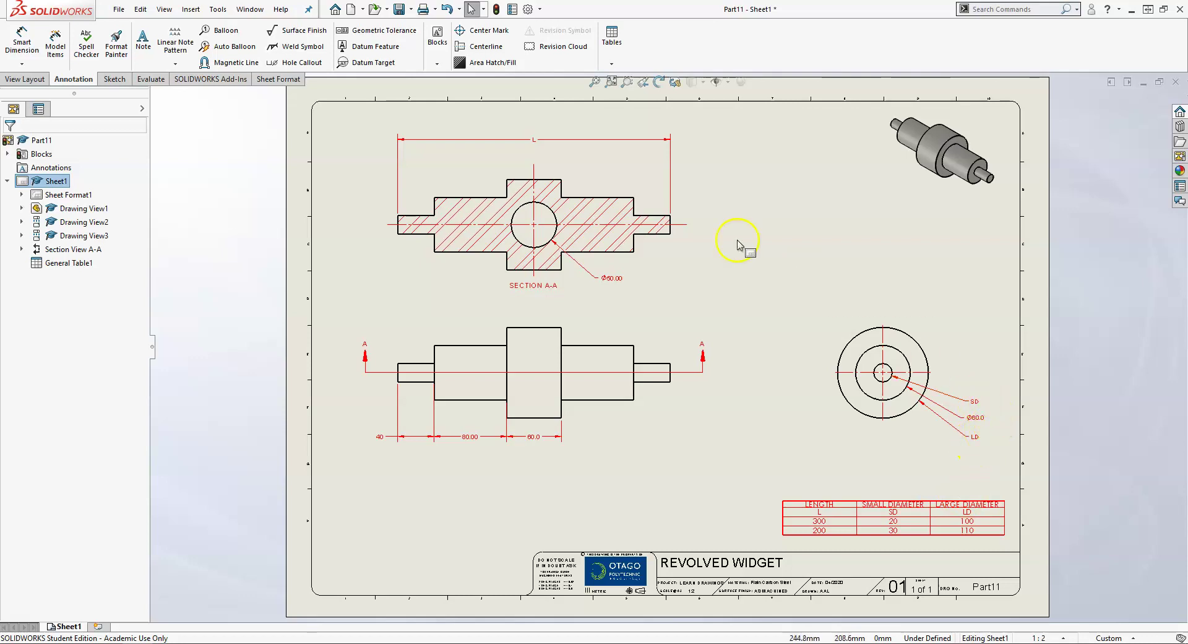
left_click(527, 148)
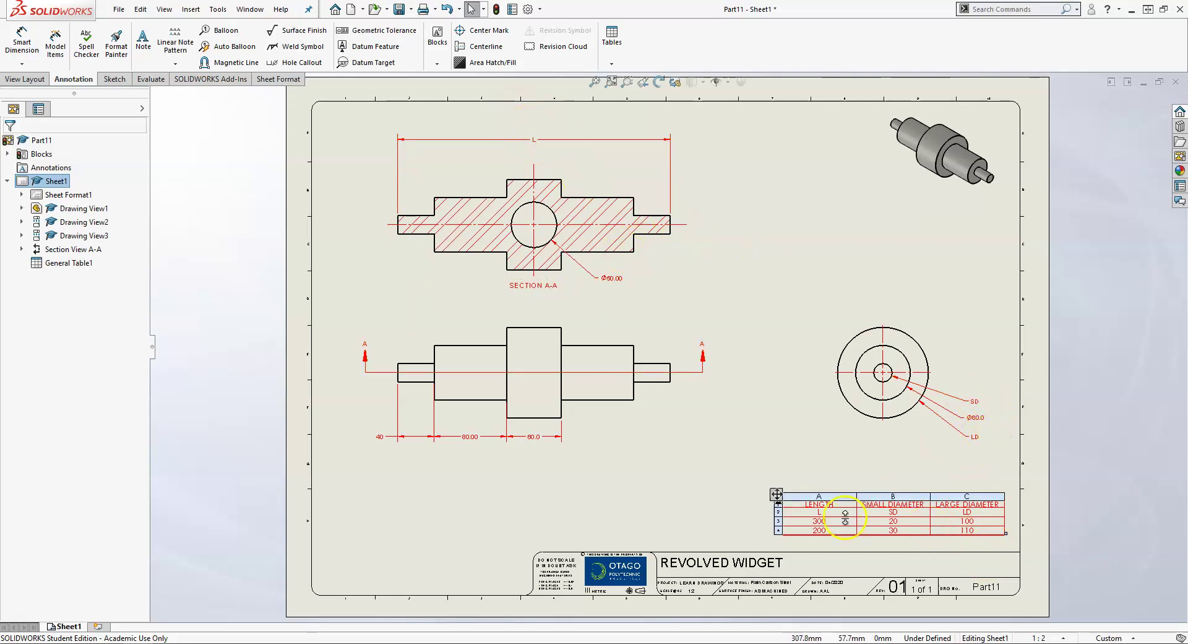
left_click(837, 495)
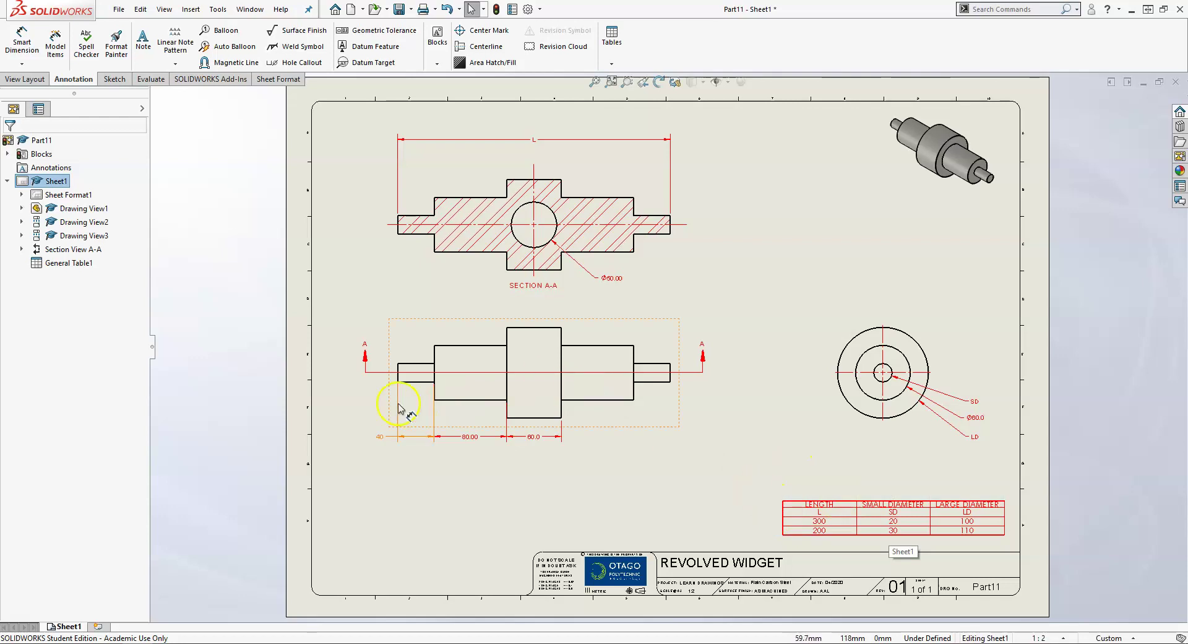